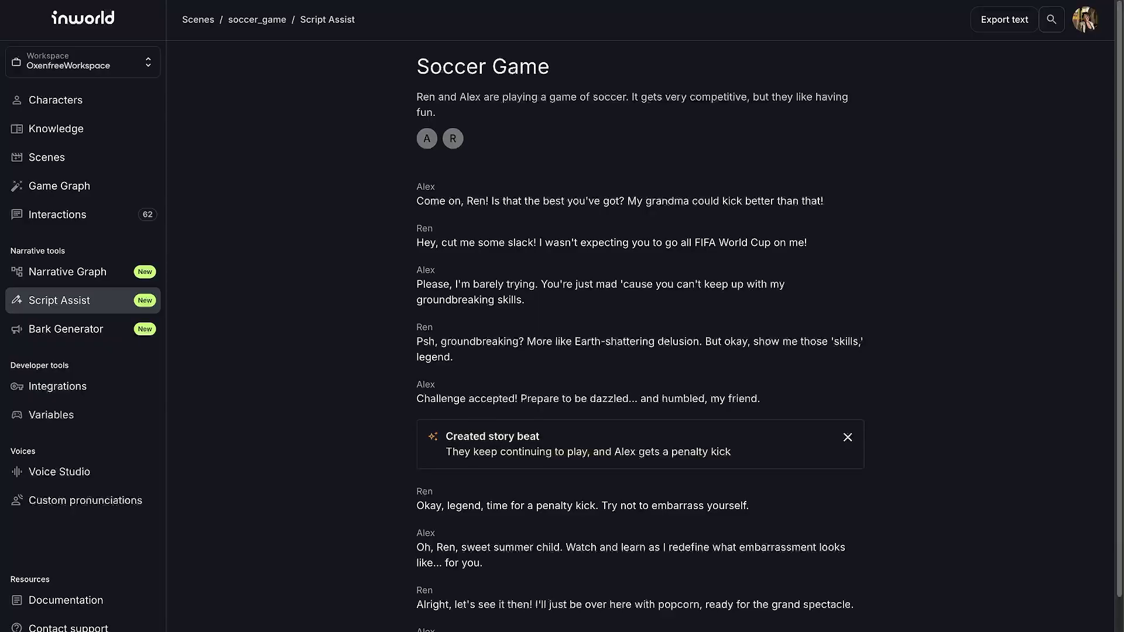
Scroll down the Soccer Game script, then move over to the Bark Generator
{"action": "scroll", "coordinate": [640, 336], "scroll_direction": "down", "scroll_amount": 3}
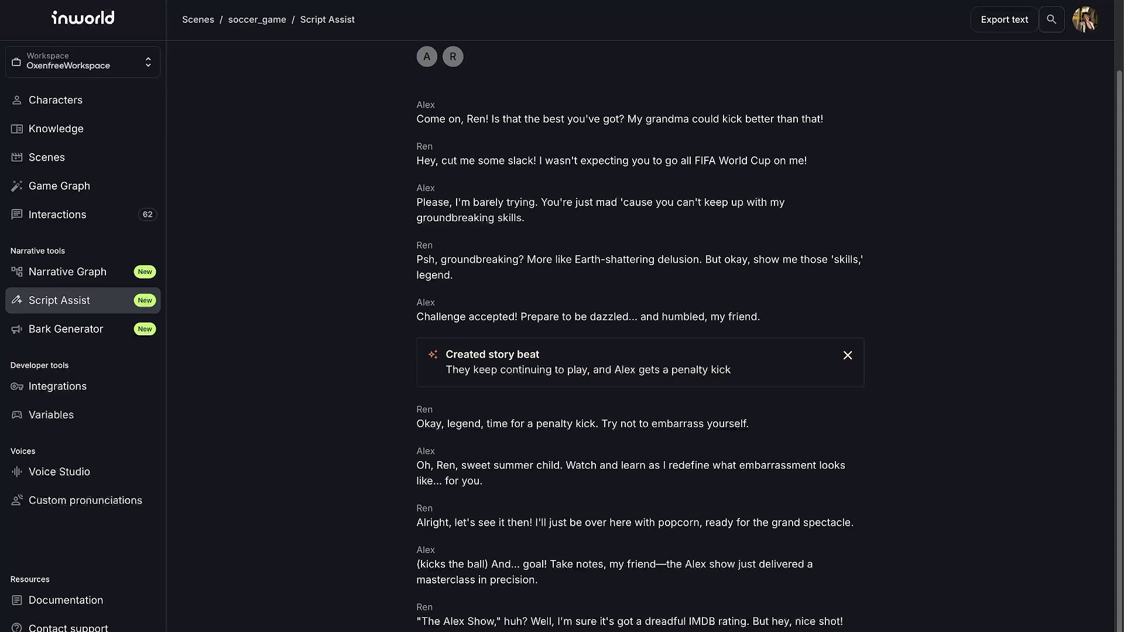
{"action": "left_click", "coordinate": [65, 329]}
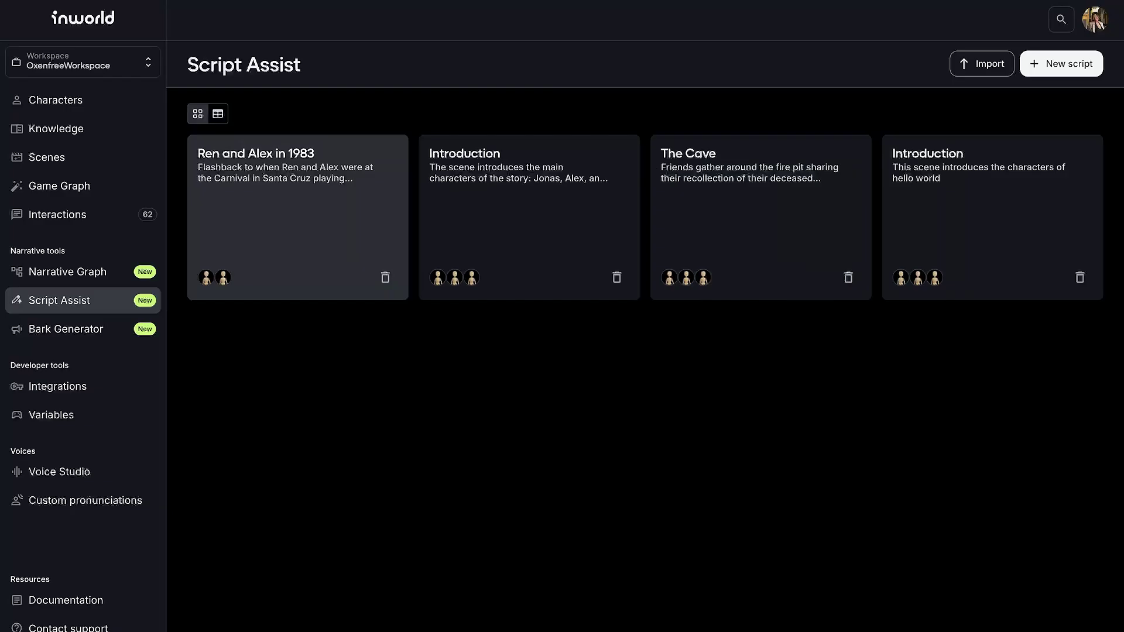
Set up the 'Ren and Alex in 1983' script with Alex and Ren as its characters
{"action": "left_click", "coordinate": [298, 222]}
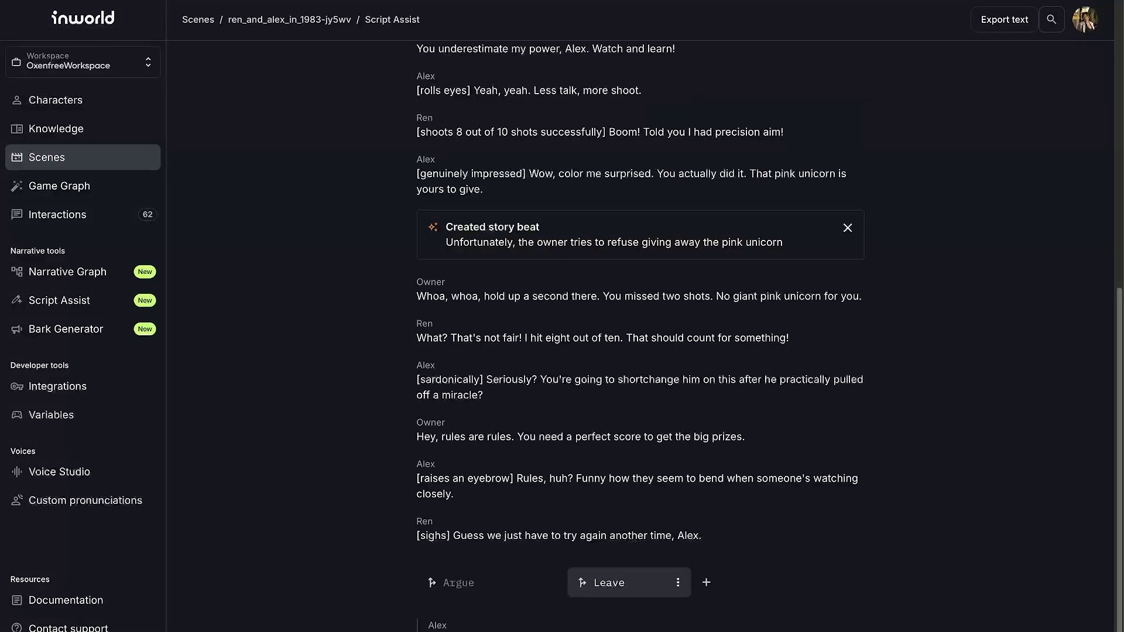
{"action": "scroll", "coordinate": [640, 337], "scroll_direction": "up", "scroll_amount": 10}
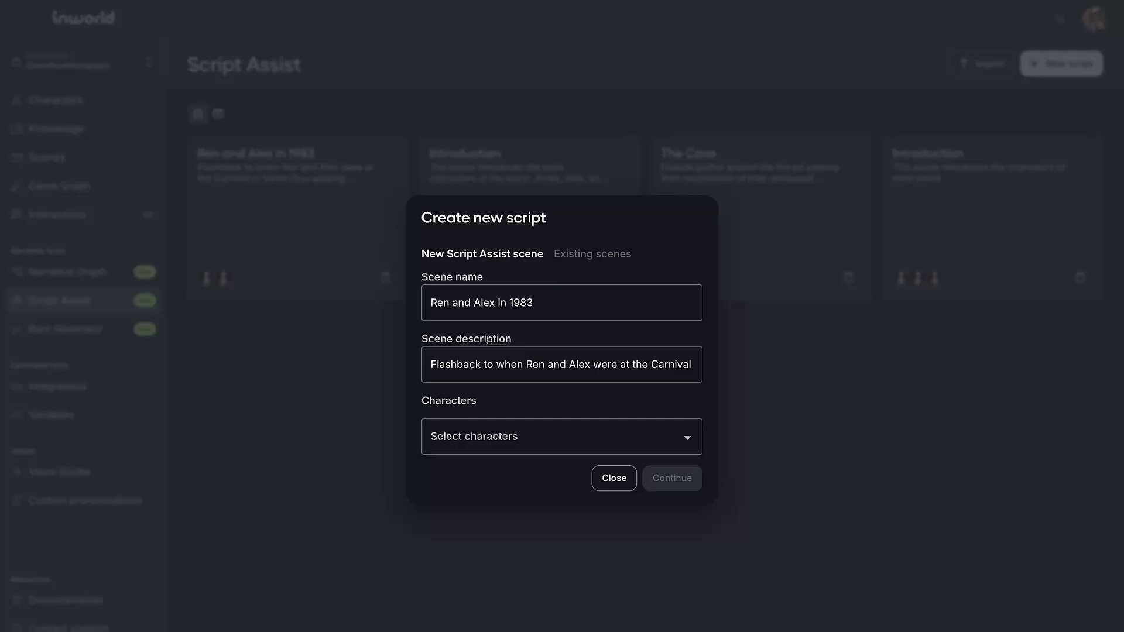
{"action": "left_click", "coordinate": [562, 437]}
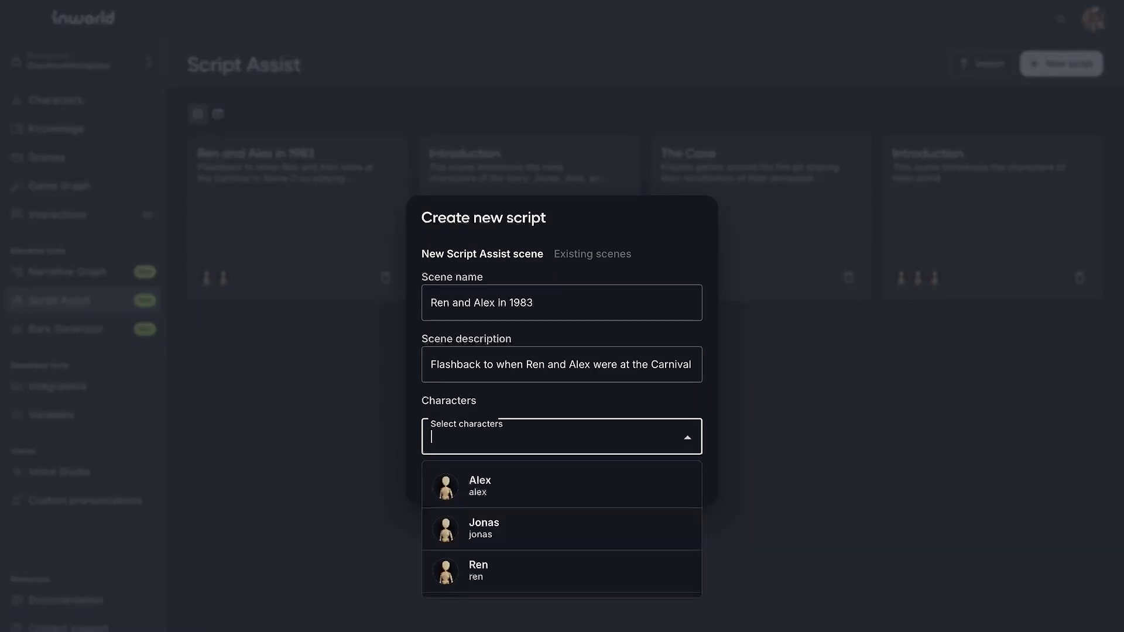
{"action": "key", "text": "Return"}
{"action": "key", "text": "Down"}
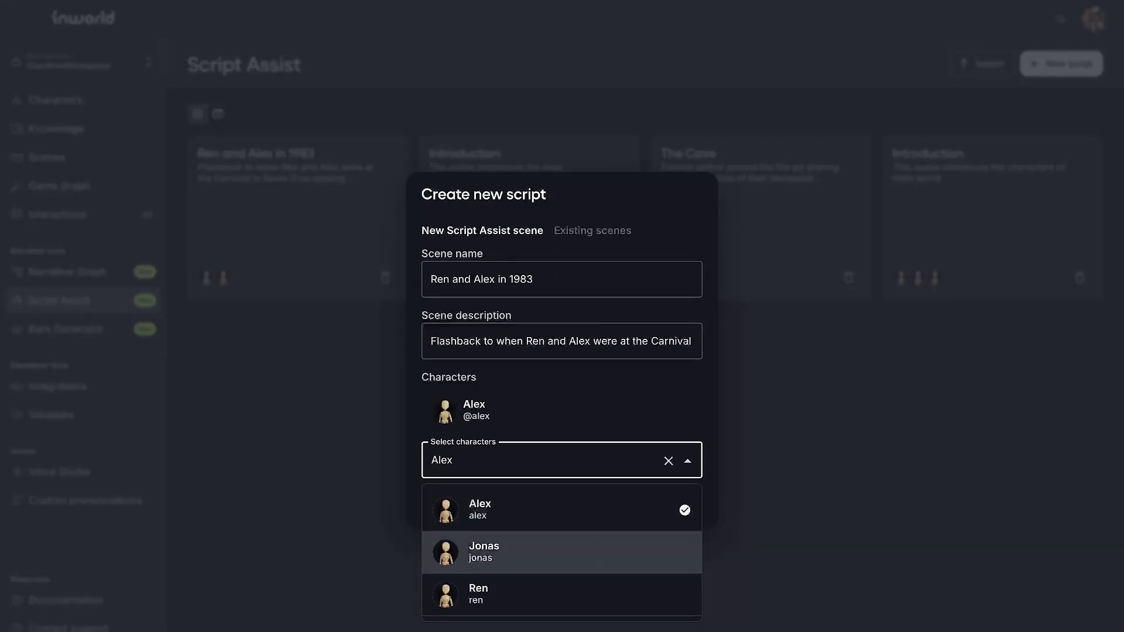
{"action": "key", "text": "Down"}
{"action": "key", "text": "Return"}
{"action": "left_click", "coordinate": [672, 522]}
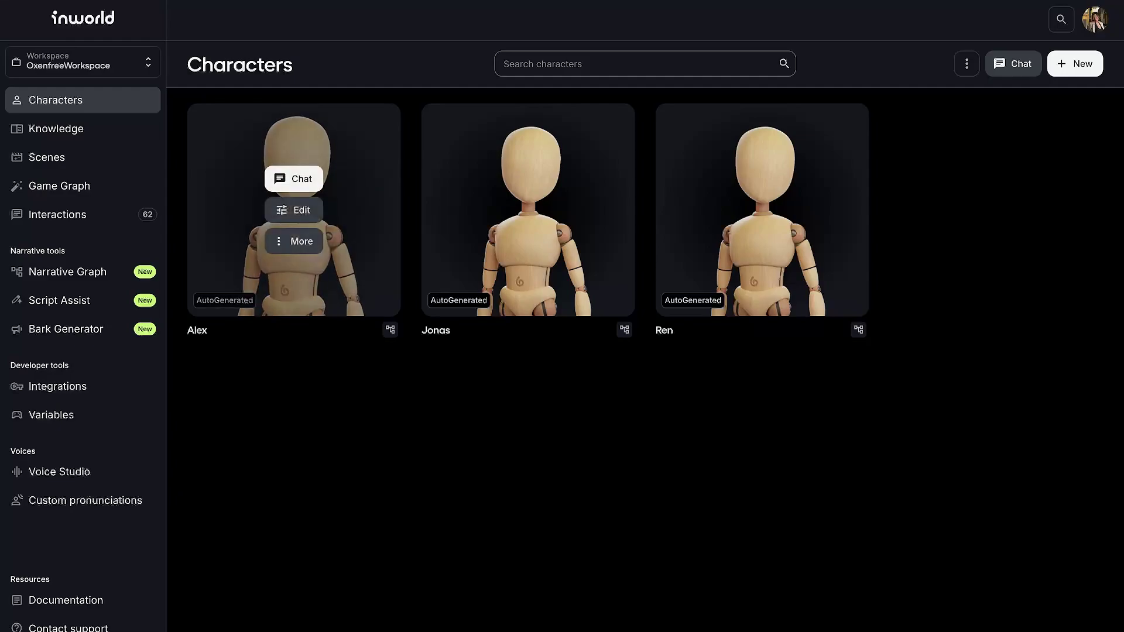
Edit Ren's character and look through his profile details
{"action": "left_click", "coordinate": [762, 210]}
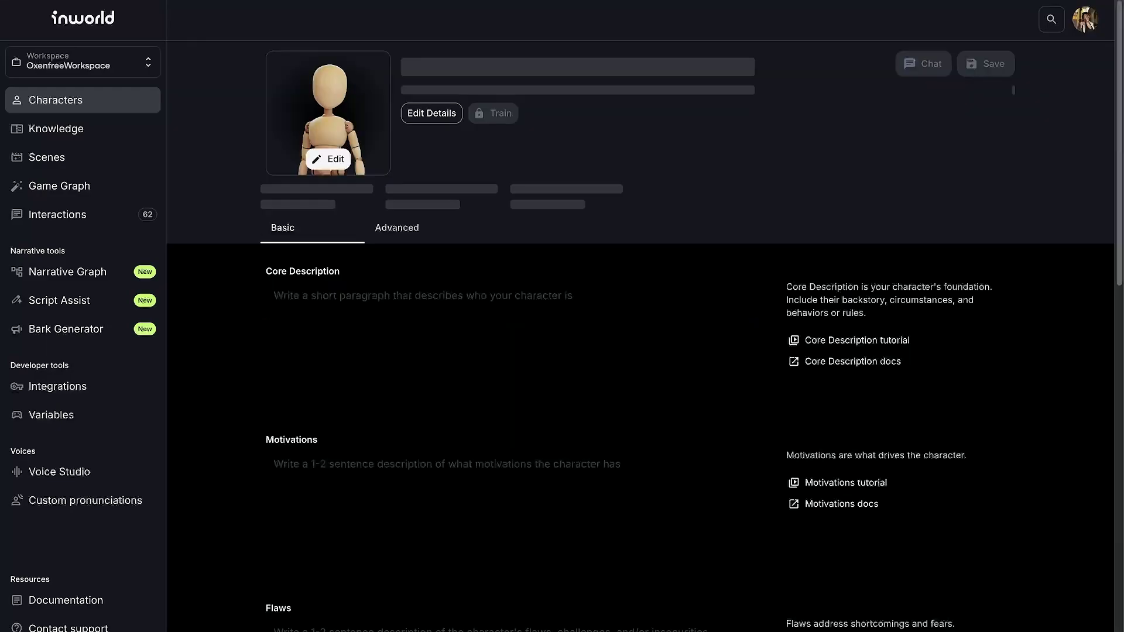
{"action": "scroll", "coordinate": [644, 336], "scroll_direction": "down", "scroll_amount": 6}
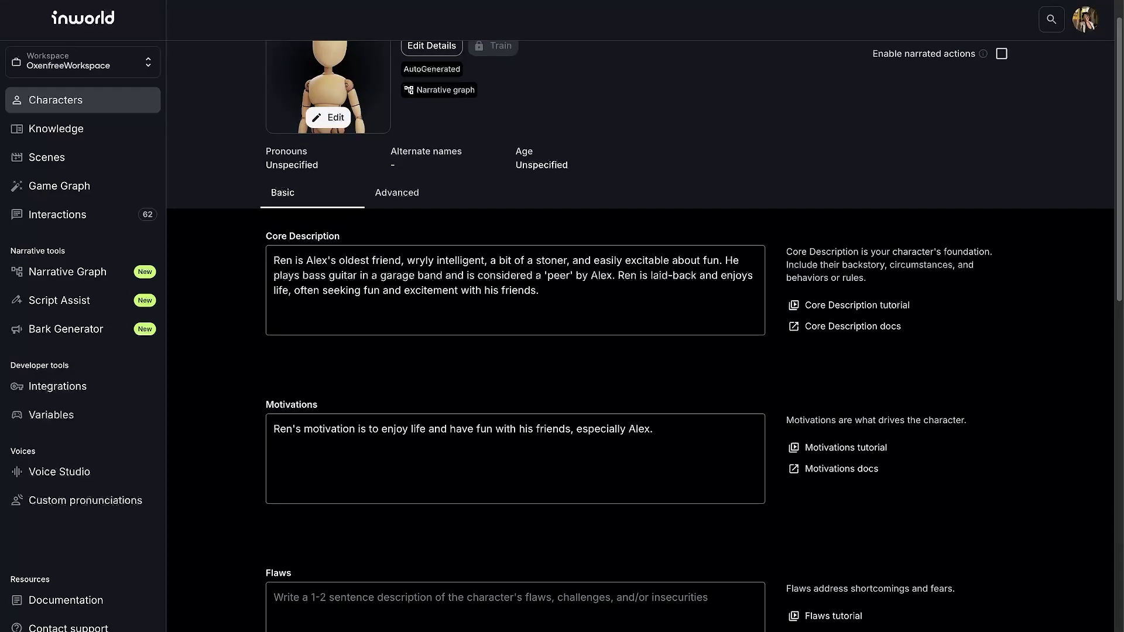
{"action": "scroll", "coordinate": [515, 336], "scroll_direction": "down", "scroll_amount": 6}
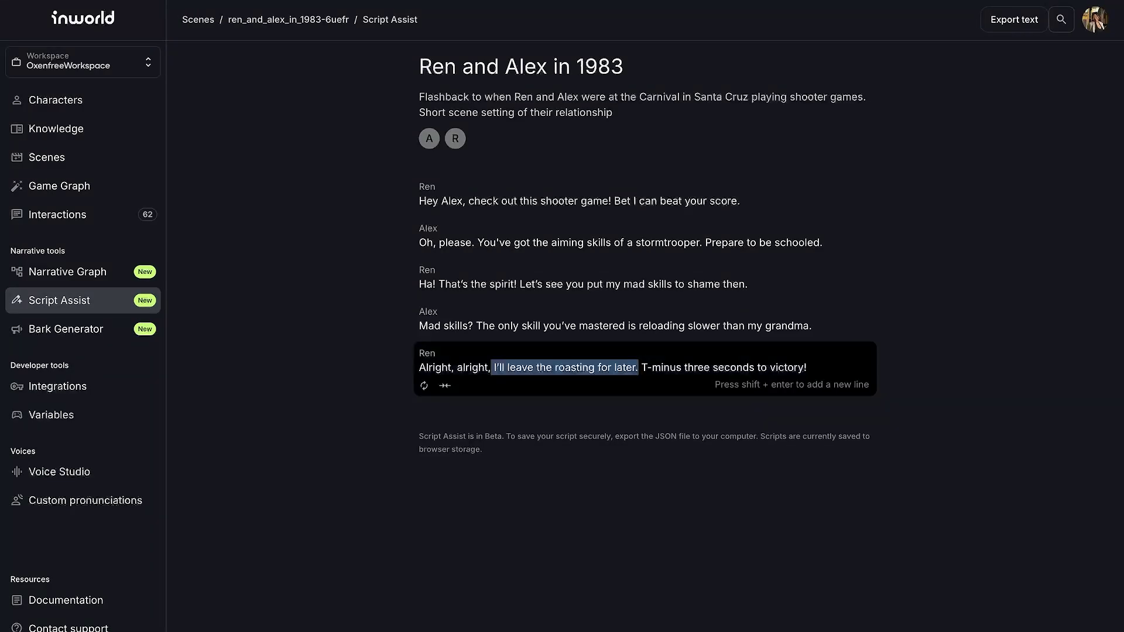
Leave Alex's grandma line unchanged and change Ren's 'the spirit' to 'what you think'
{"action": "left_click", "coordinate": [687, 326]}
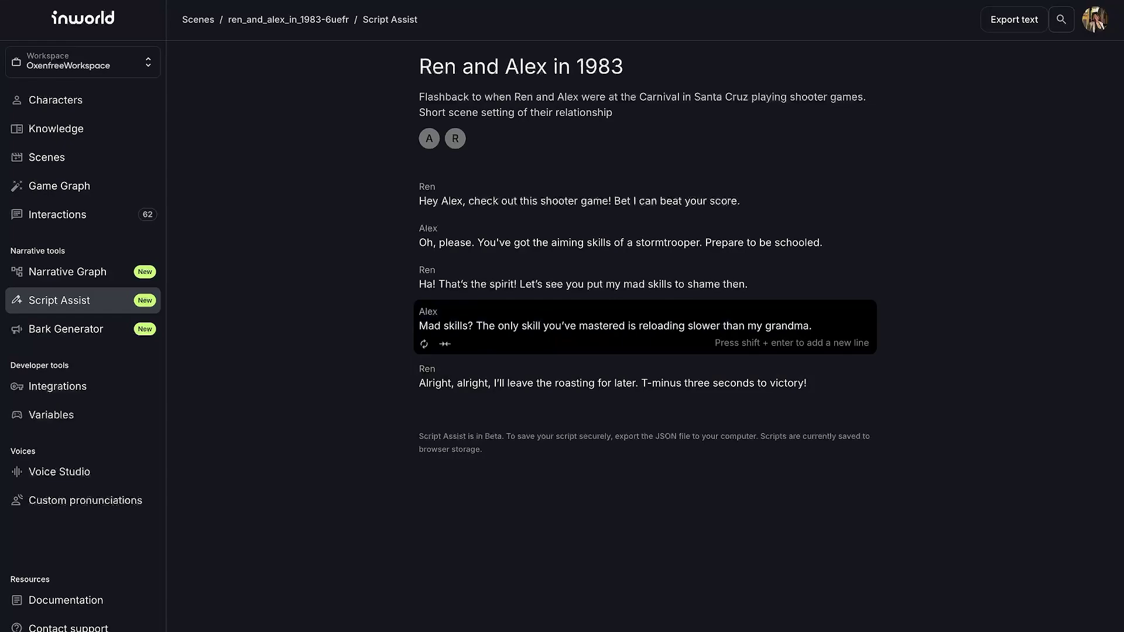
{"action": "left_click_drag", "start_coordinate": [687, 326], "coordinate": [809, 326]}
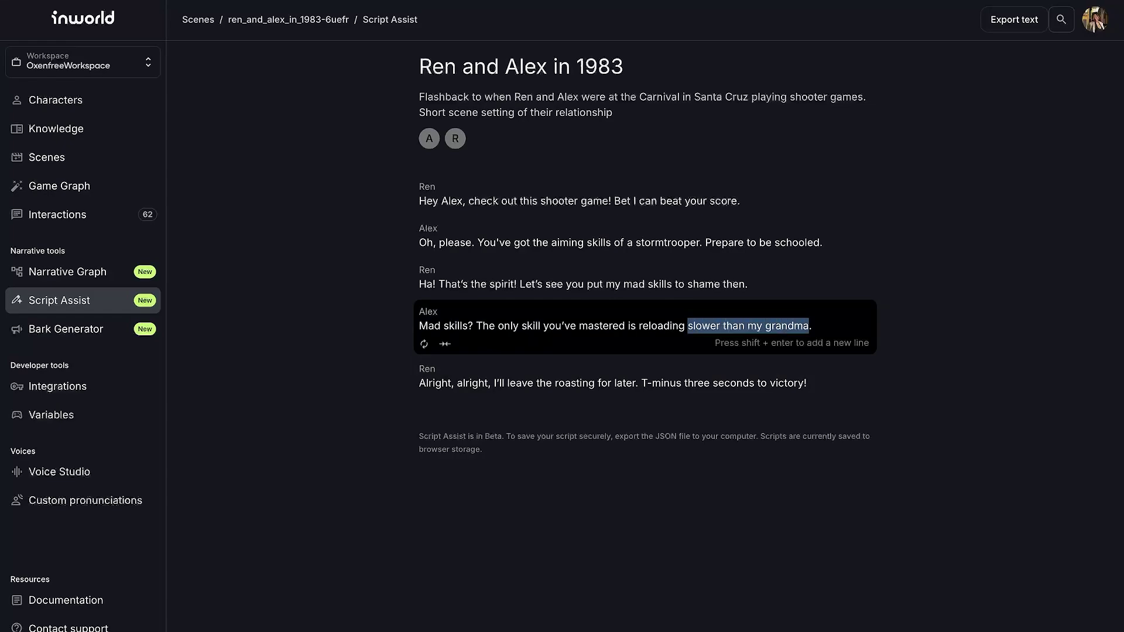
{"action": "key", "text": "Escape"}
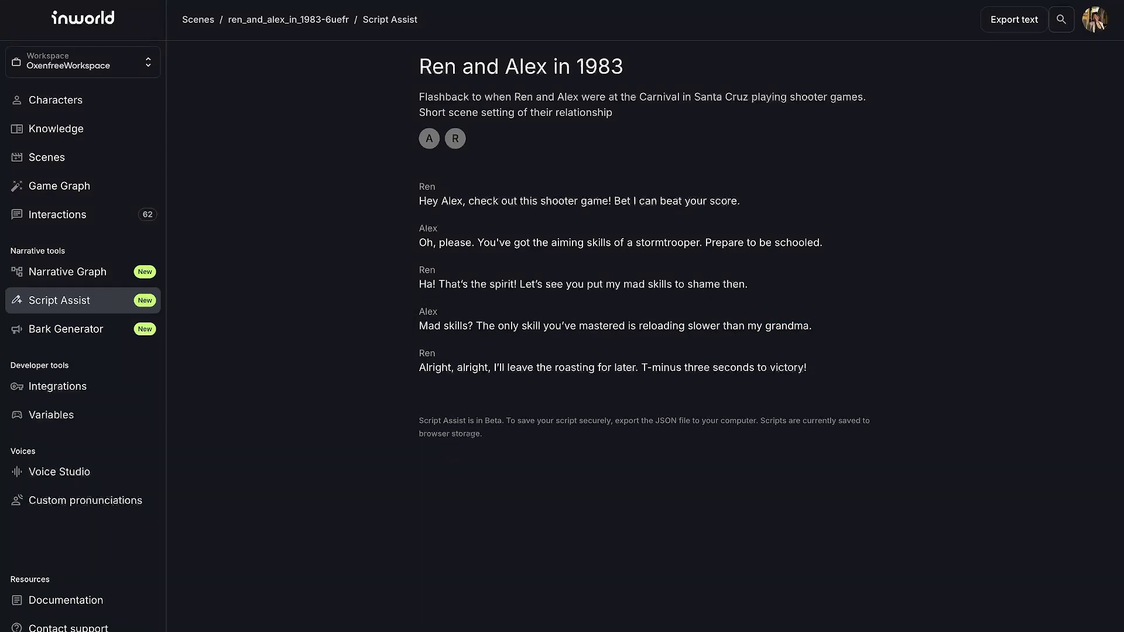
{"action": "left_click", "coordinate": [520, 284]}
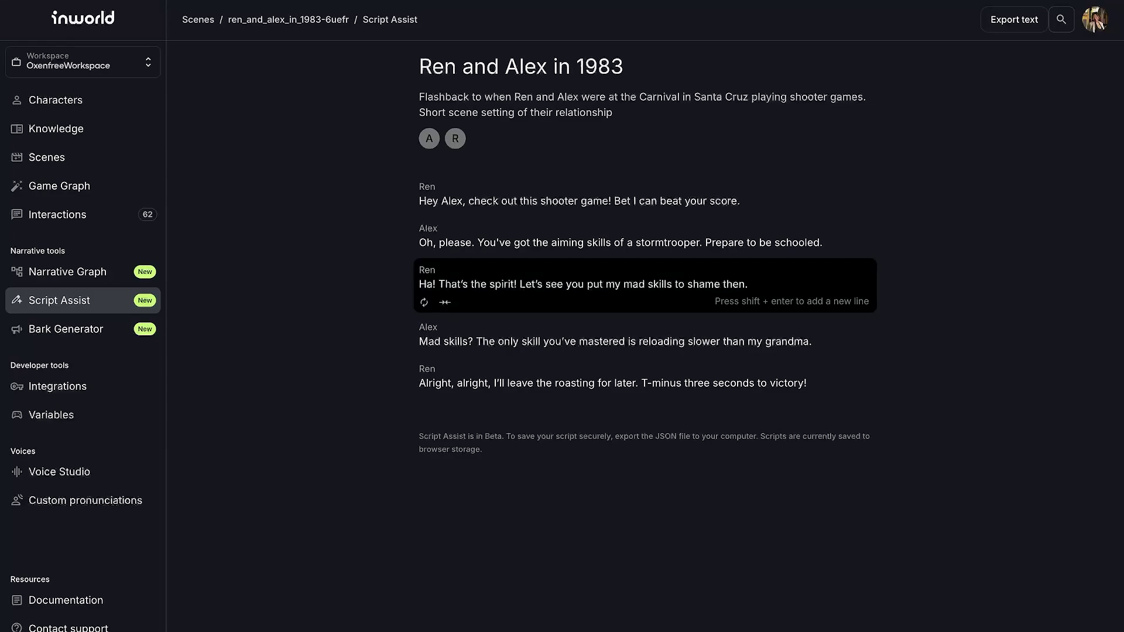
{"action": "left_click_drag", "start_coordinate": [471, 284], "coordinate": [504, 284]}
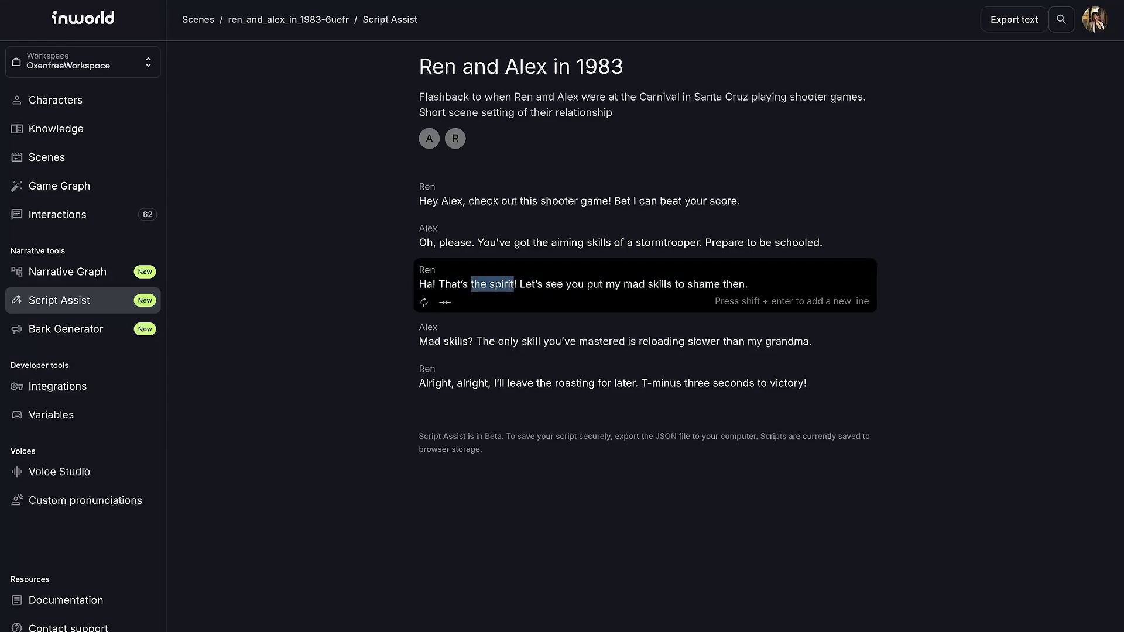
{"action": "type", "text": "what you think"}
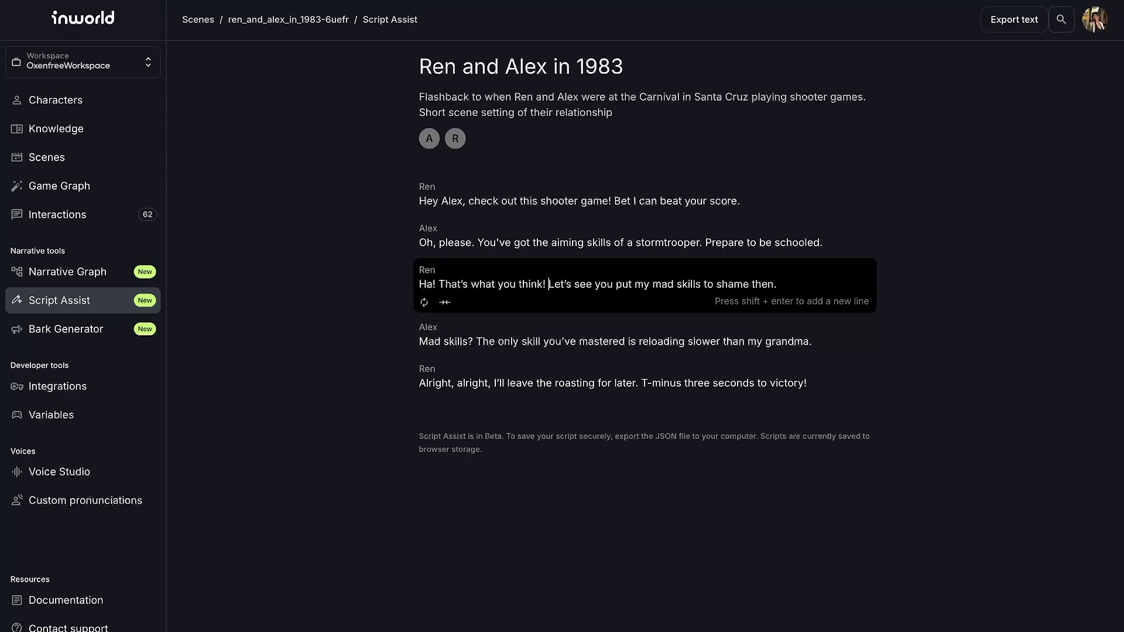
{"action": "left_click_drag", "start_coordinate": [549, 284], "coordinate": [777, 284]}
Rephrase Ren's line and add a generated joking reply from Alex
{"action": "left_click", "coordinate": [424, 302]}
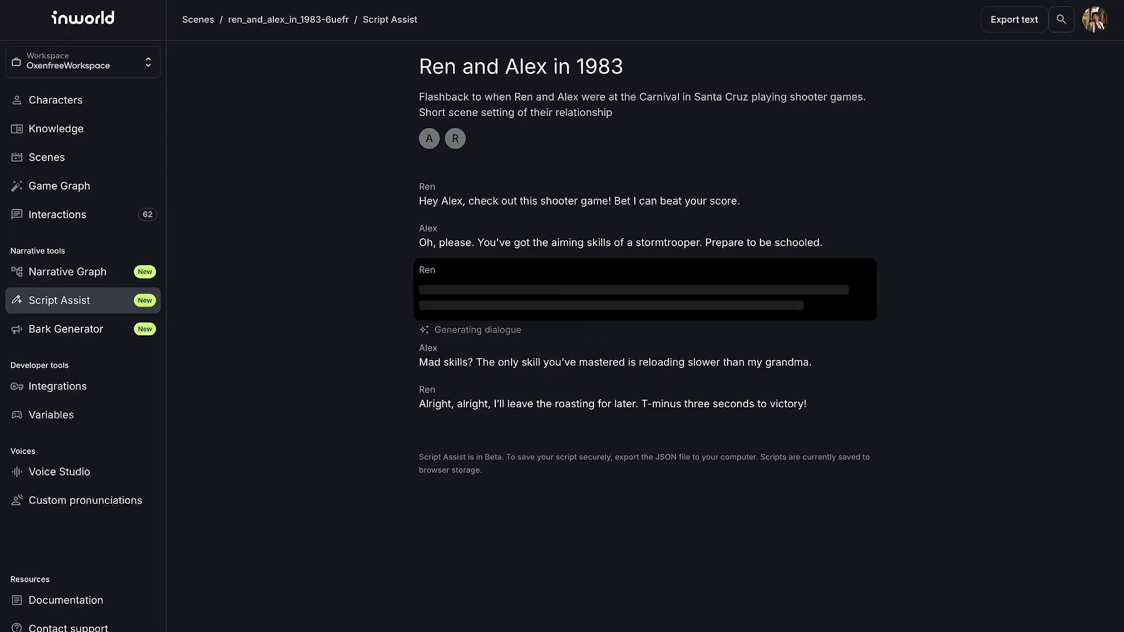
{"action": "type", "text": "@ale"}
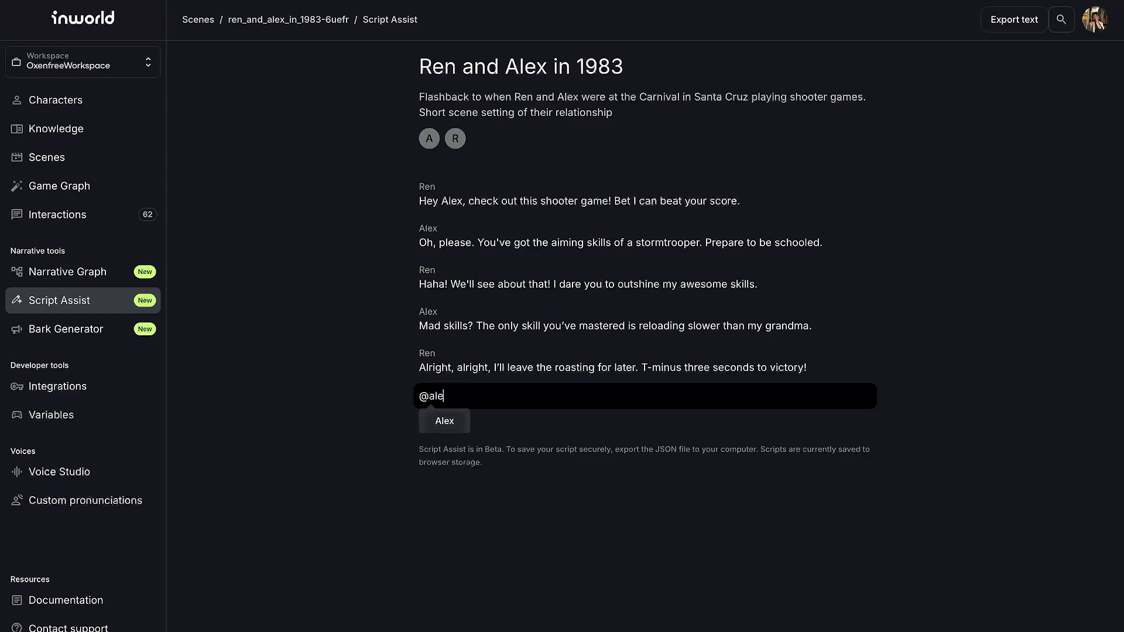
{"action": "key", "text": "Return"}
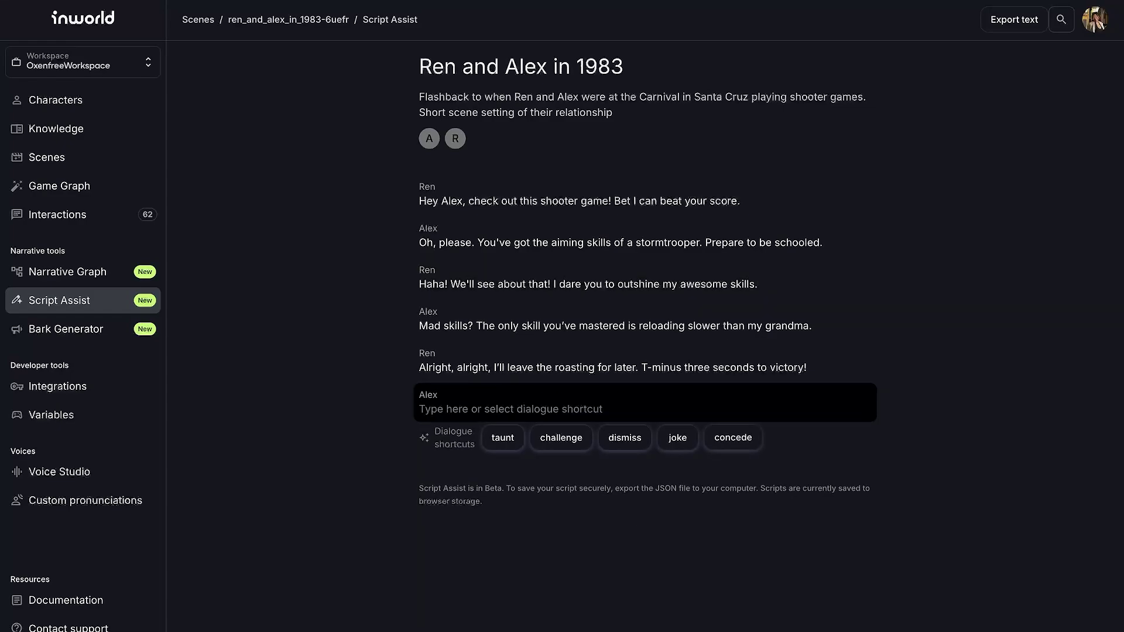
{"action": "key", "text": "Return"}
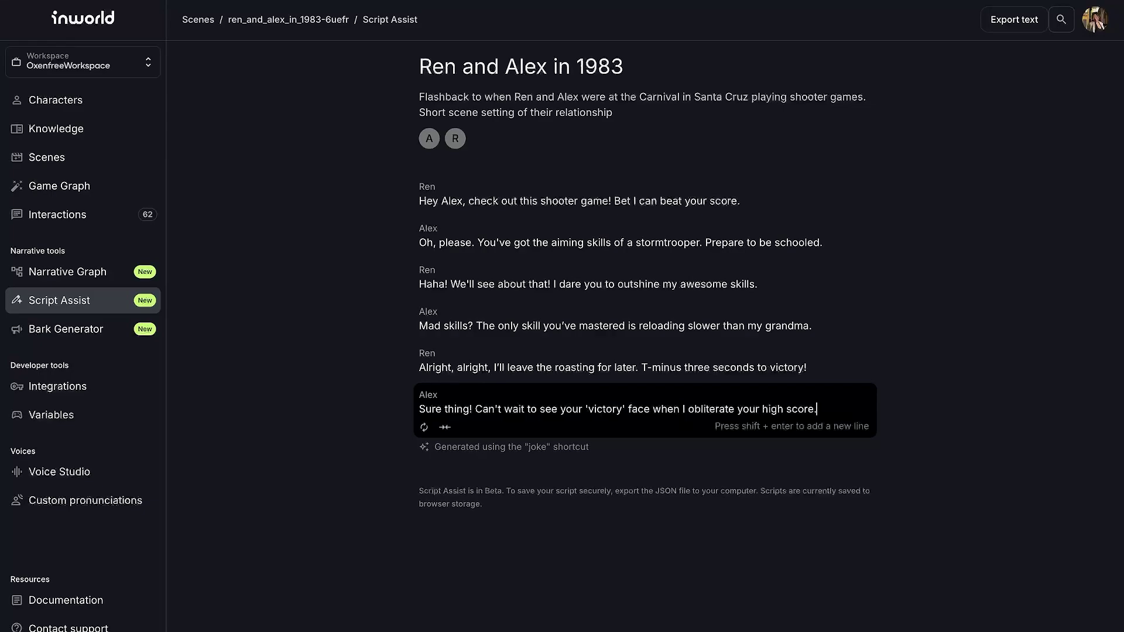
{"action": "key", "text": "Return"}
{"action": "key", "text": "Return"}
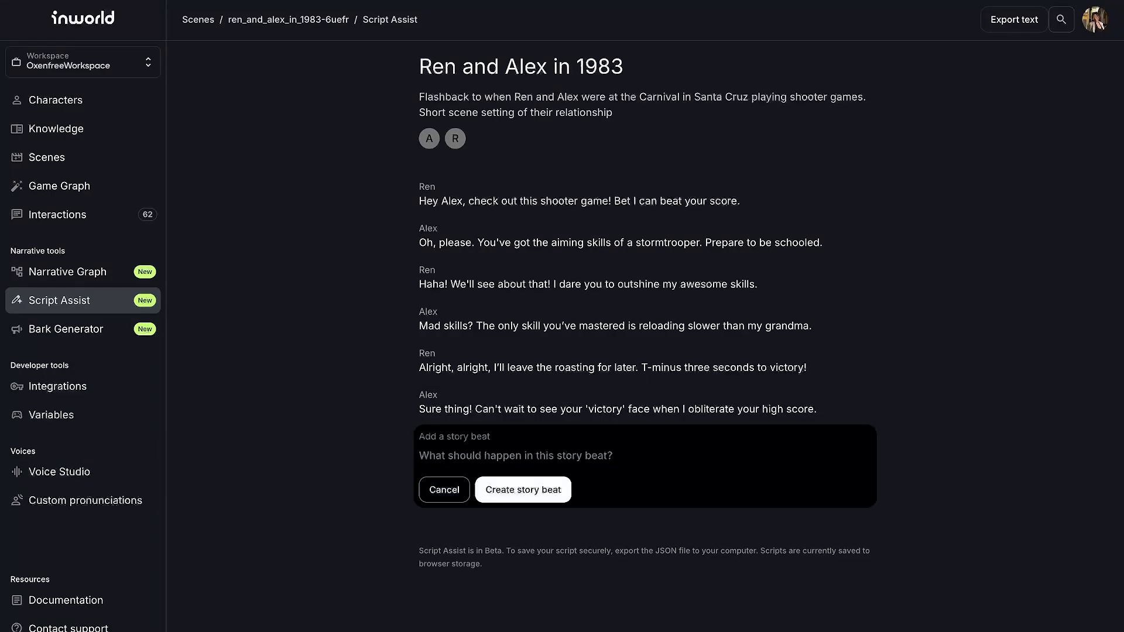
Add the story beat 'Ren gets 8 out of 10 shots, winning a giant pink stuffed unicorn.'
{"action": "type", "text": "Ren gets 8 out of 10 shots, winning a "}
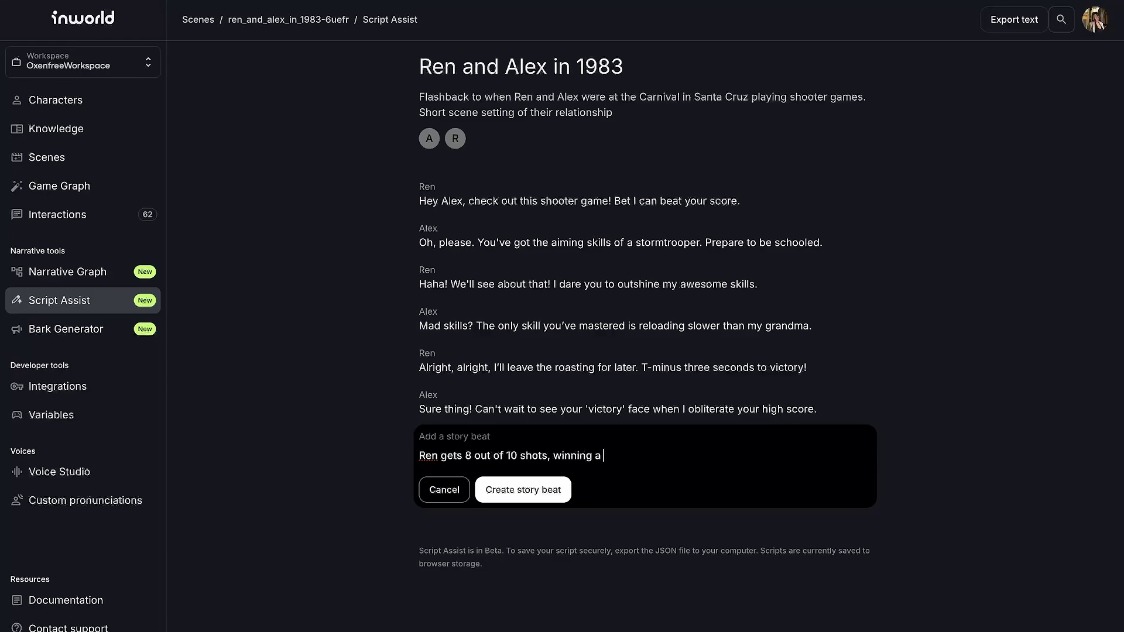
{"action": "type", "text": "giant pink stuffed unicorn."}
{"action": "key", "text": "Return"}
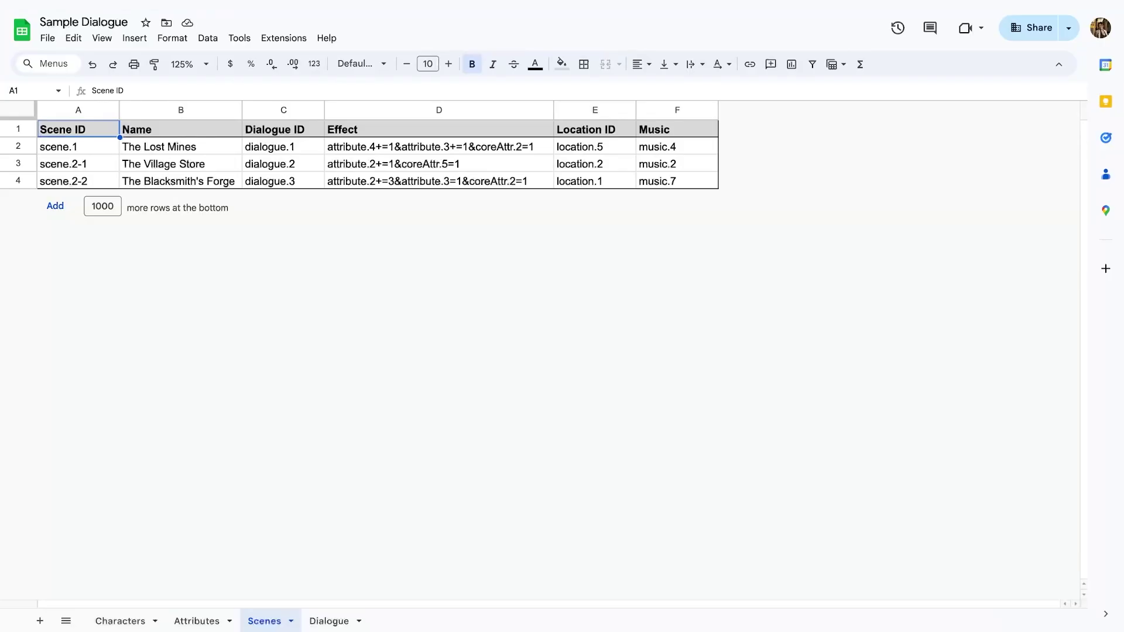
{"action": "left_click", "coordinate": [120, 621]}
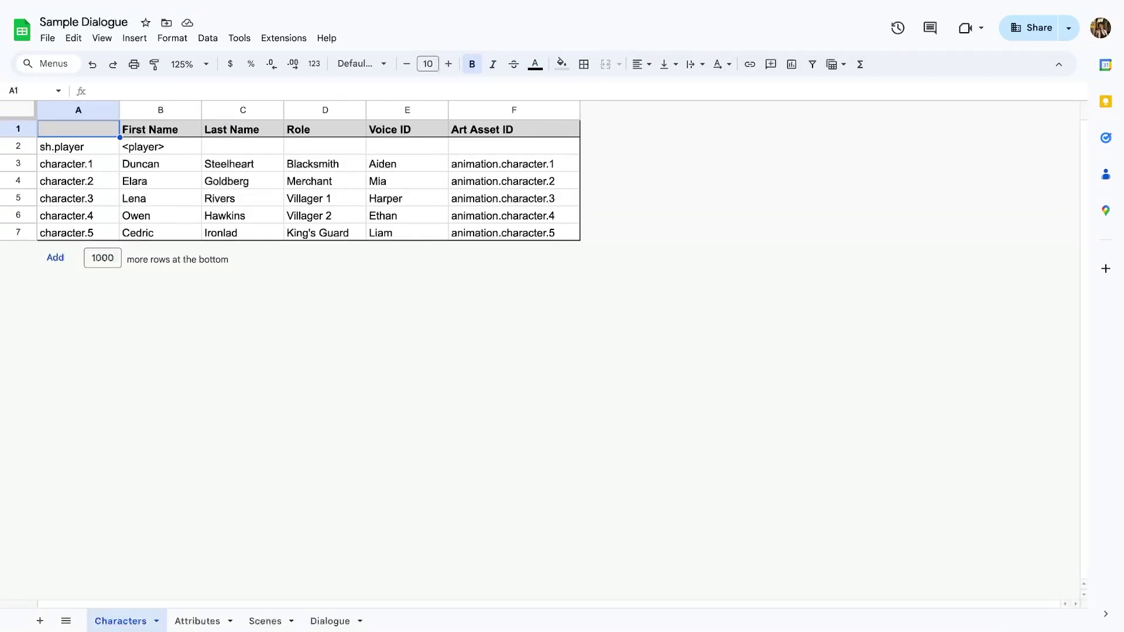
View the Scenes sheet, then the Dialogue sheet of Sample Dialogue
{"action": "left_click", "coordinate": [265, 620]}
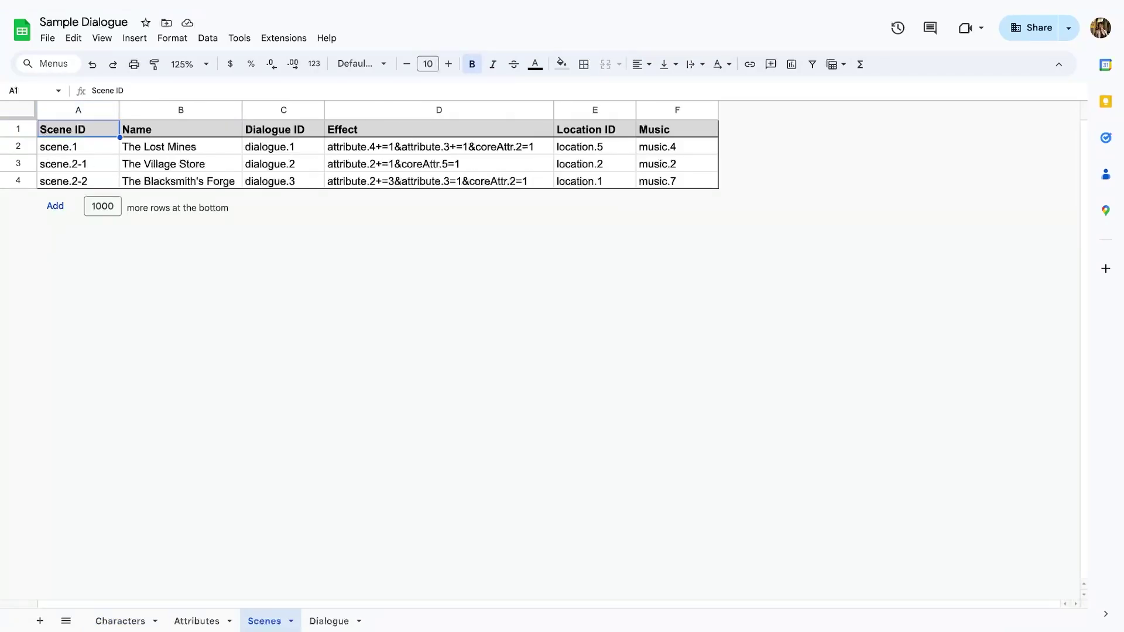
{"action": "left_click", "coordinate": [329, 621]}
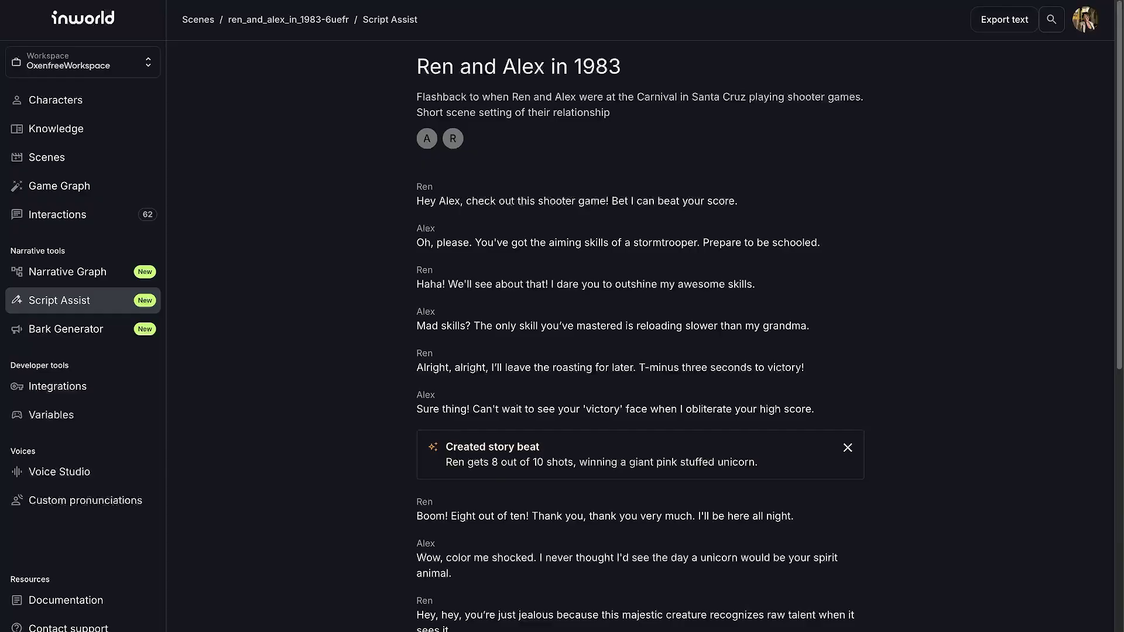
On the Walk away branch, add Alex's new line starting 'I guess it's'
{"action": "scroll", "coordinate": [645, 328], "scroll_direction": "down", "scroll_amount": 5}
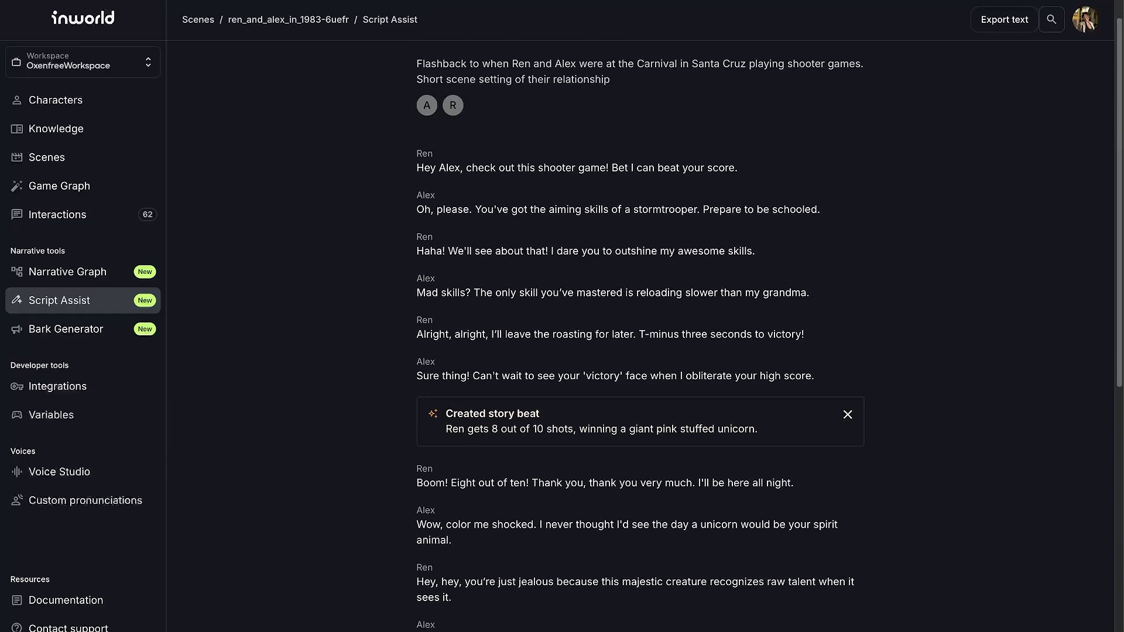
{"action": "scroll", "coordinate": [644, 328], "scroll_direction": "down", "scroll_amount": 6}
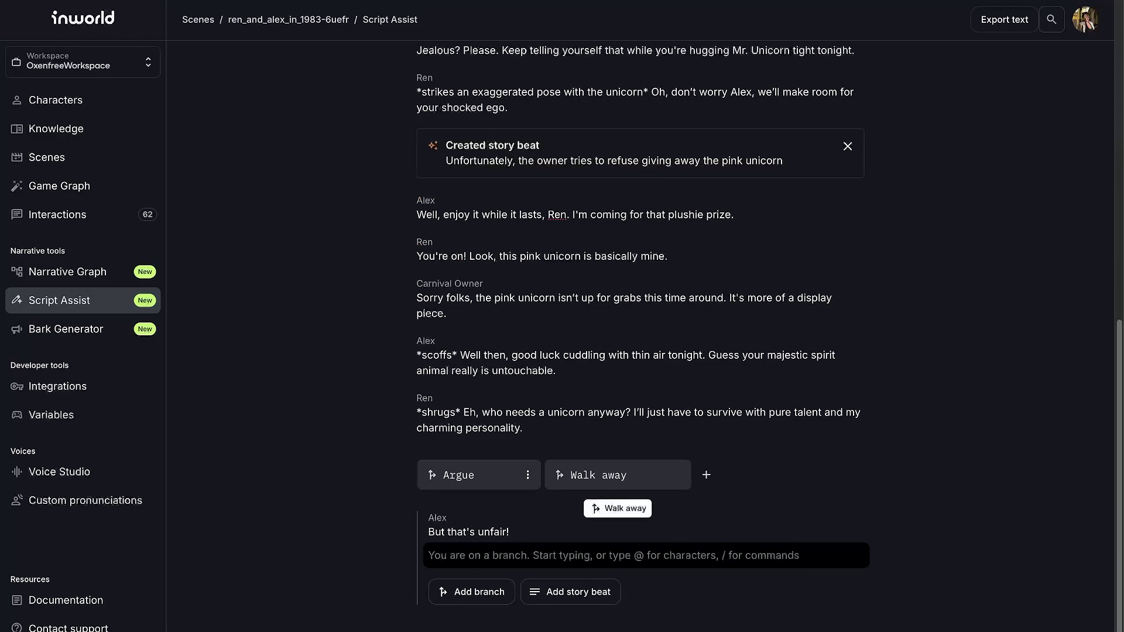
{"action": "left_click", "coordinate": [614, 475]}
{"action": "type", "text": "I guess"}
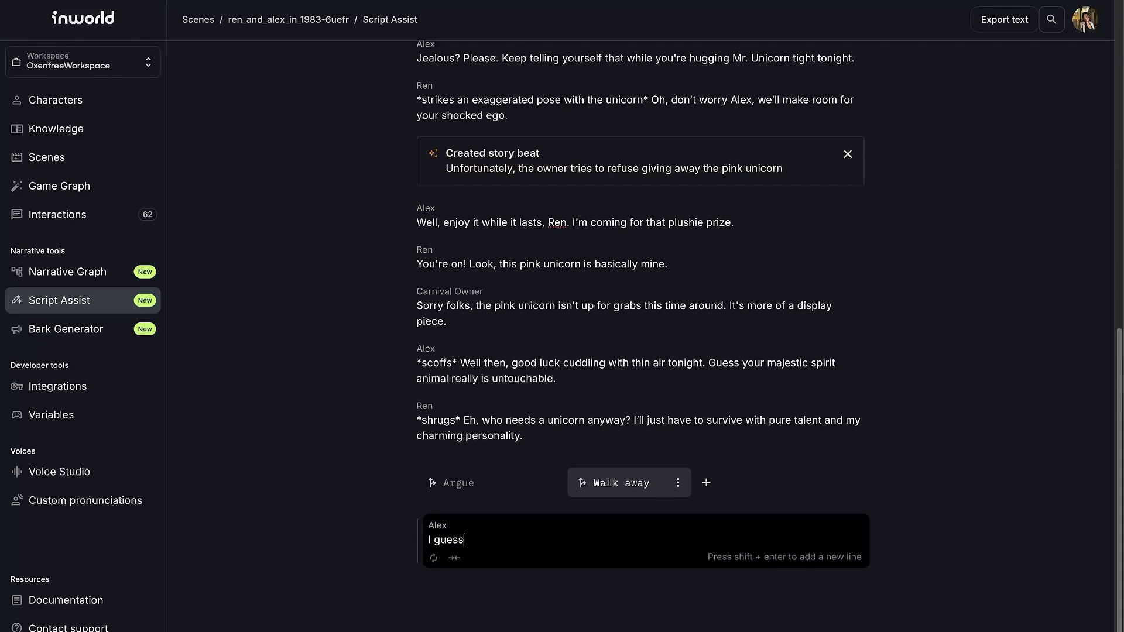
{"action": "type", "text": " it's fine."}
{"action": "key", "text": "Return"}
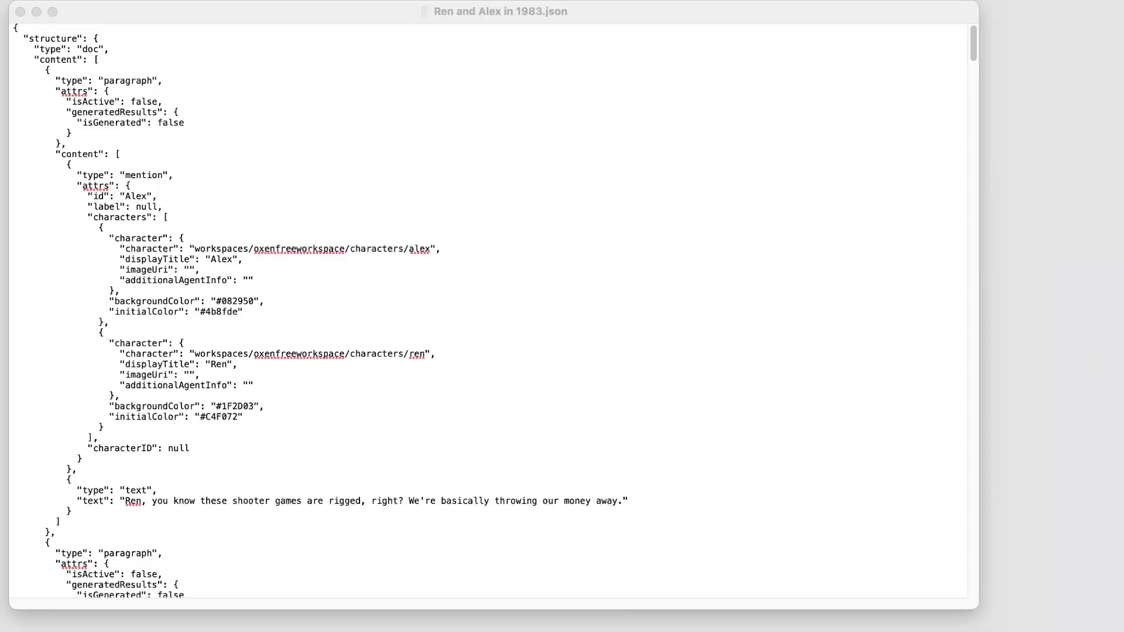
{"action": "scroll", "coordinate": [492, 310], "scroll_direction": "down", "scroll_amount": 10}
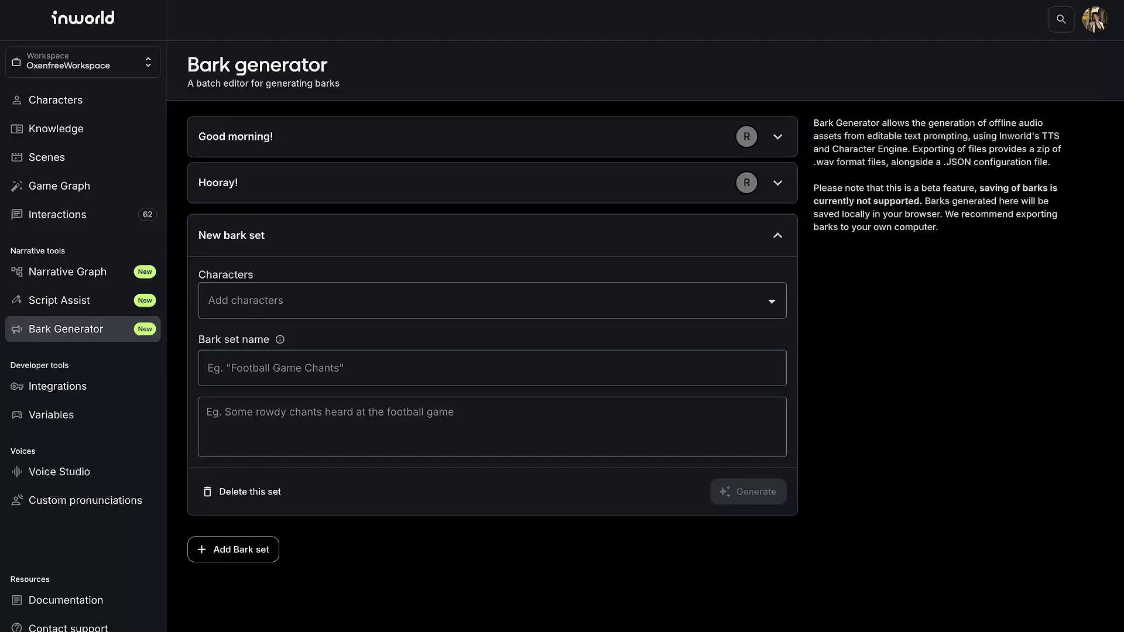
Create Ren's 'Oh no!' bark set described as 'Ren is losing a board game to Alex.'
{"action": "left_click", "coordinate": [492, 301]}
{"action": "left_click", "coordinate": [246, 340]}
{"action": "left_click", "coordinate": [489, 376]}
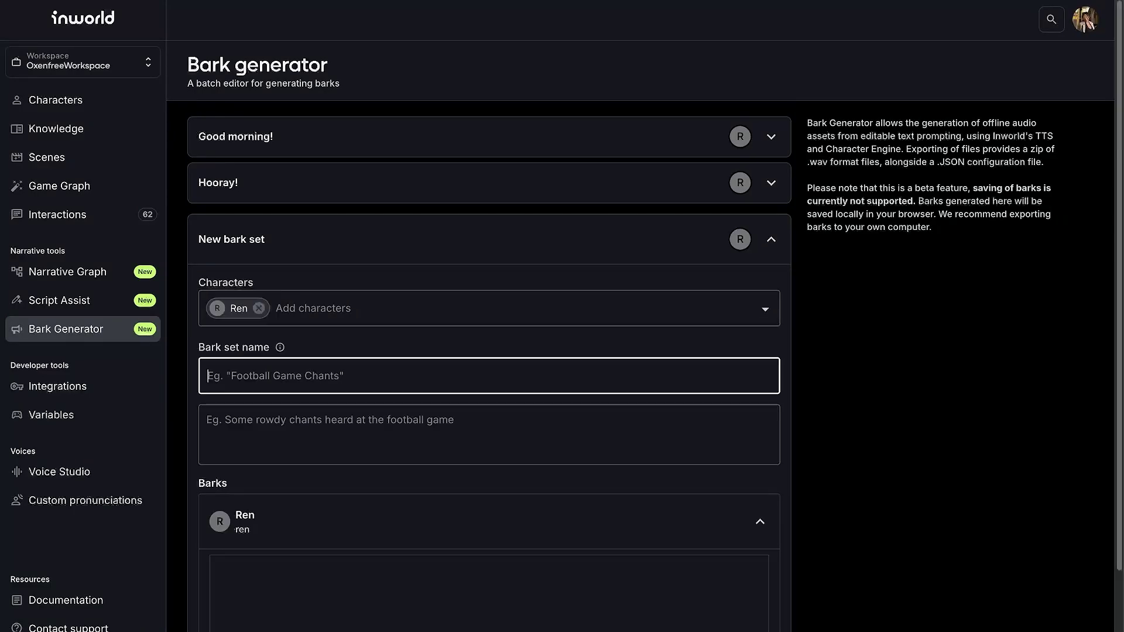
{"action": "type", "text": "Oh no!"}
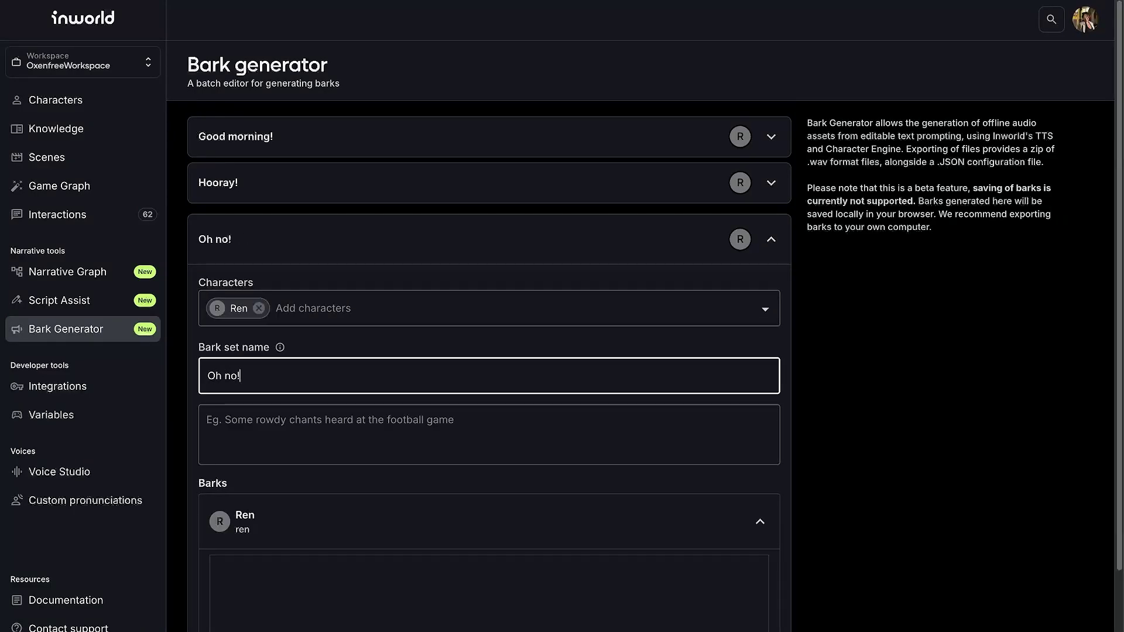
{"action": "key", "text": "Tab"}
{"action": "type", "text": "Ren is losing a board game to Alex."}
Generate Ren's barks and export them as audio files
{"action": "scroll", "coordinate": [489, 351], "scroll_direction": "down", "scroll_amount": 3}
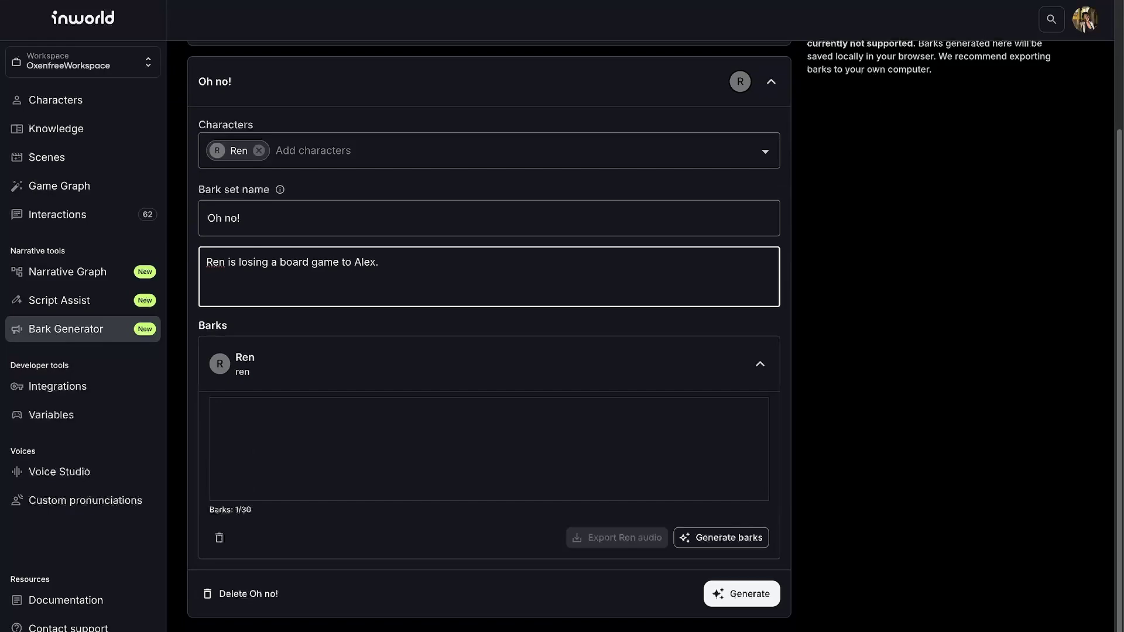
{"action": "left_click", "coordinate": [721, 537]}
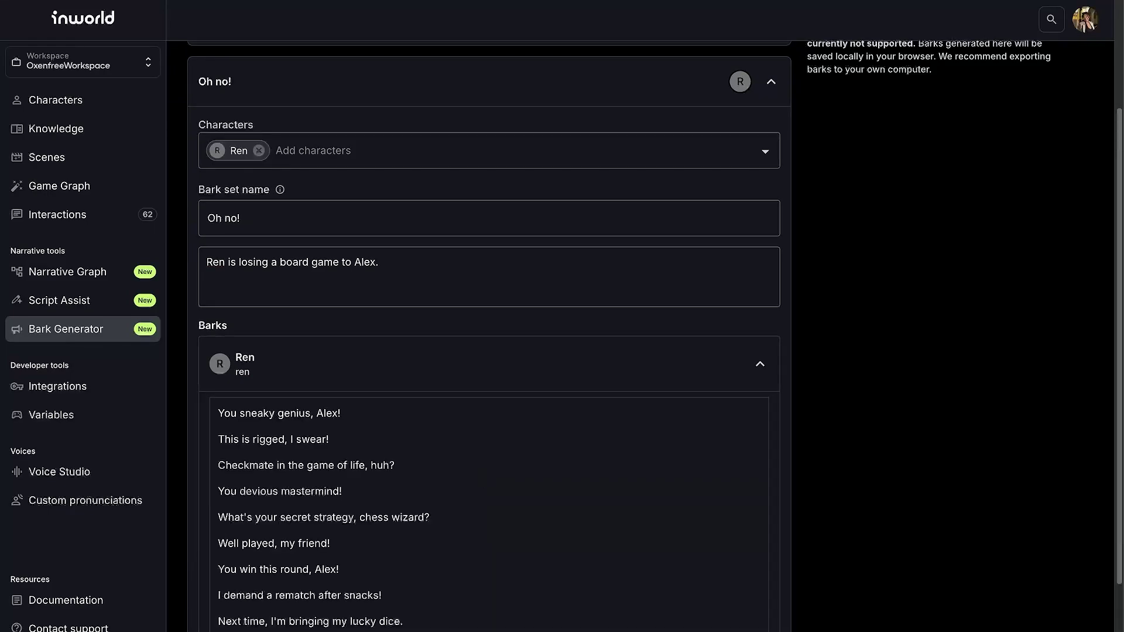
{"action": "scroll", "coordinate": [489, 352], "scroll_direction": "down", "scroll_amount": 3}
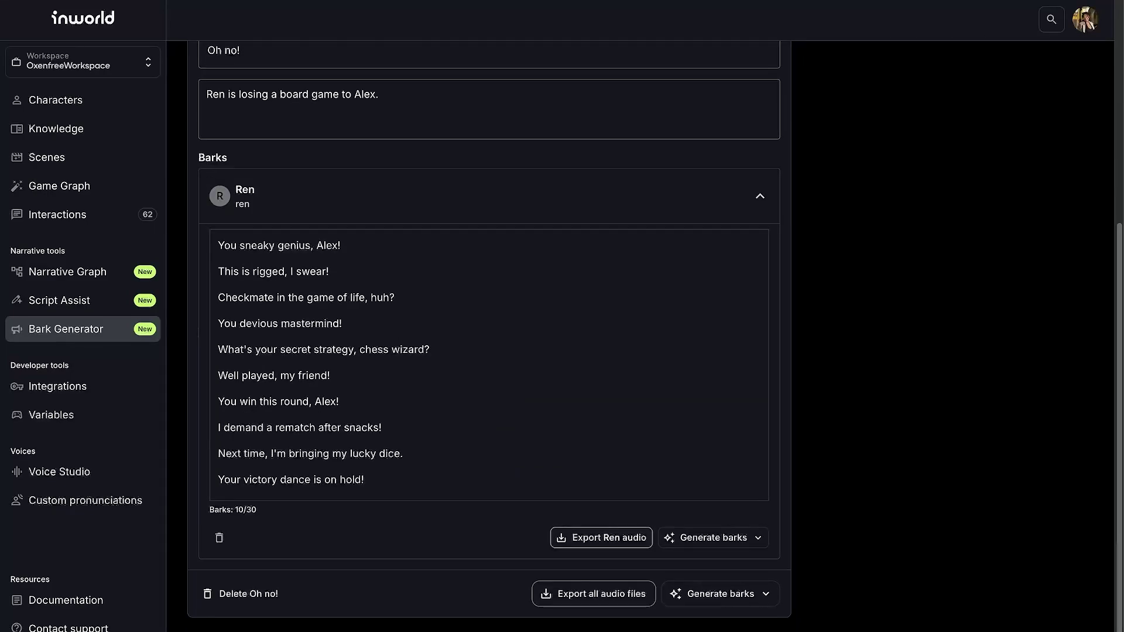
{"action": "left_click", "coordinate": [601, 538]}
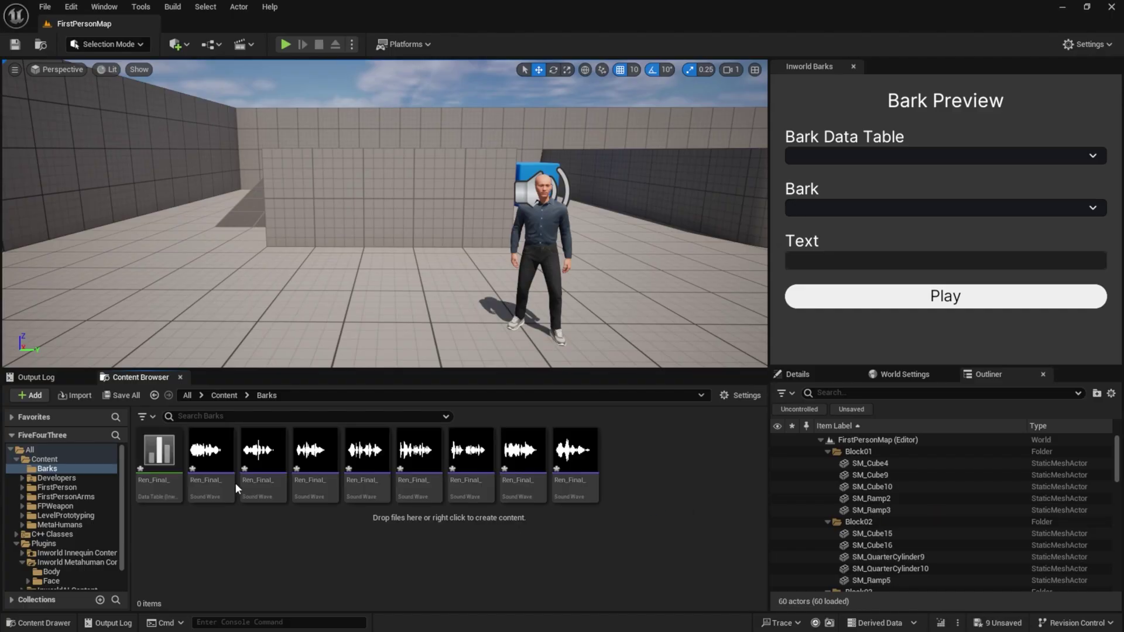
Open the Ren_Final_Bark_info table and preview Ren_Final_Bark_5 from it in Bark Preview
{"action": "double_click", "coordinate": [166, 495]}
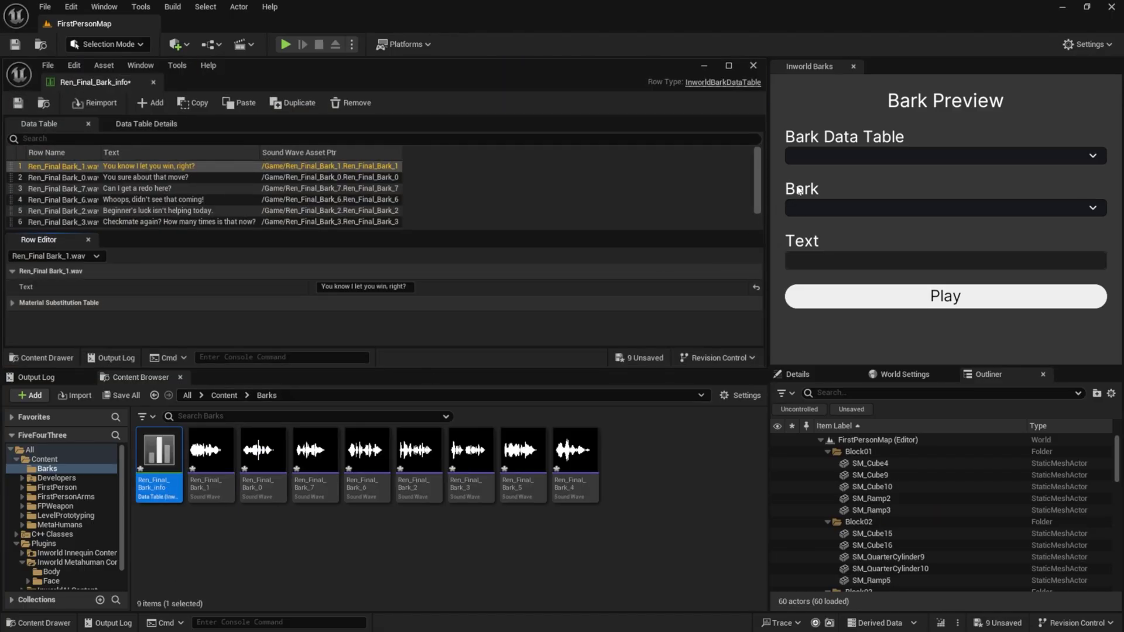
{"action": "left_click", "coordinate": [855, 157]}
{"action": "left_click", "coordinate": [849, 173]}
{"action": "left_click", "coordinate": [850, 205]}
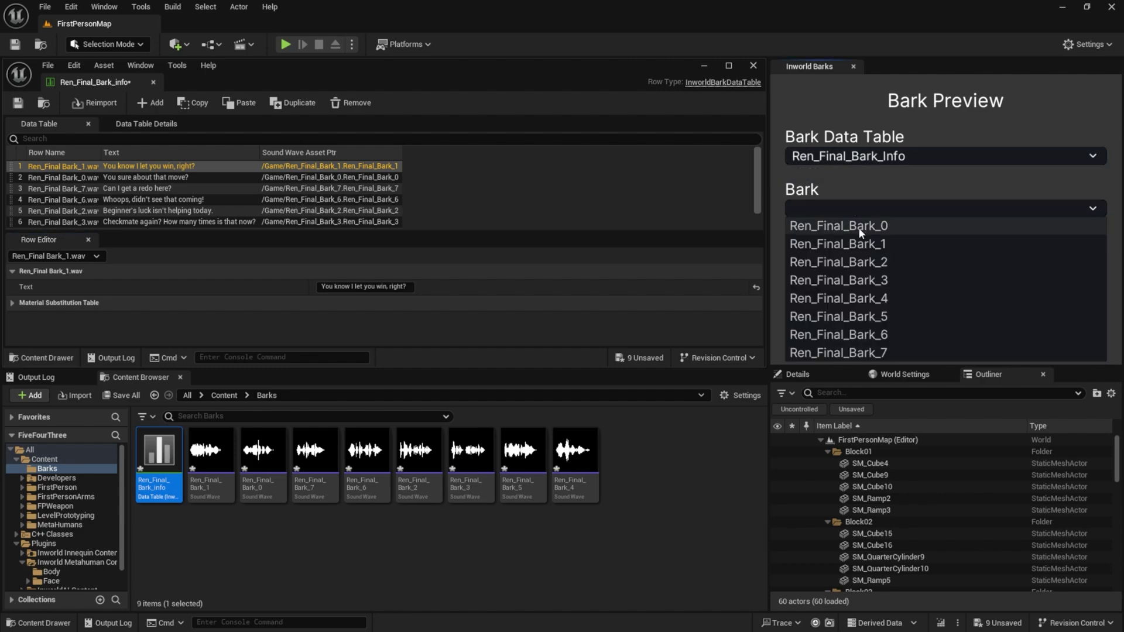
{"action": "left_click", "coordinate": [885, 318]}
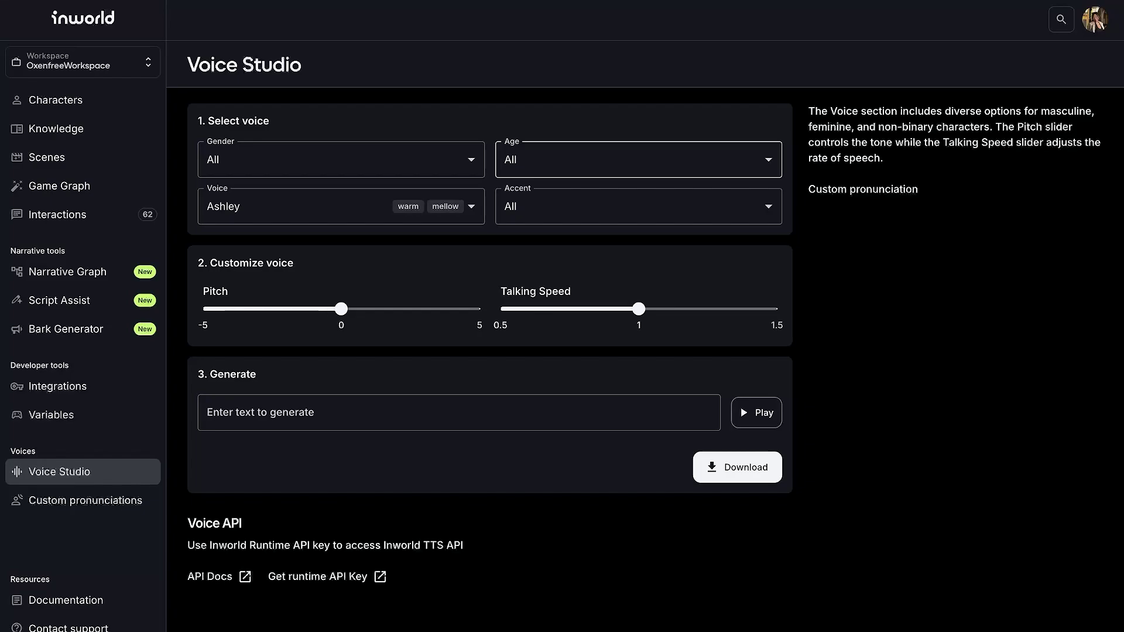
Select the Nicole voice from the voice list
{"action": "left_click", "coordinate": [639, 160]}
{"action": "left_click", "coordinate": [341, 206]}
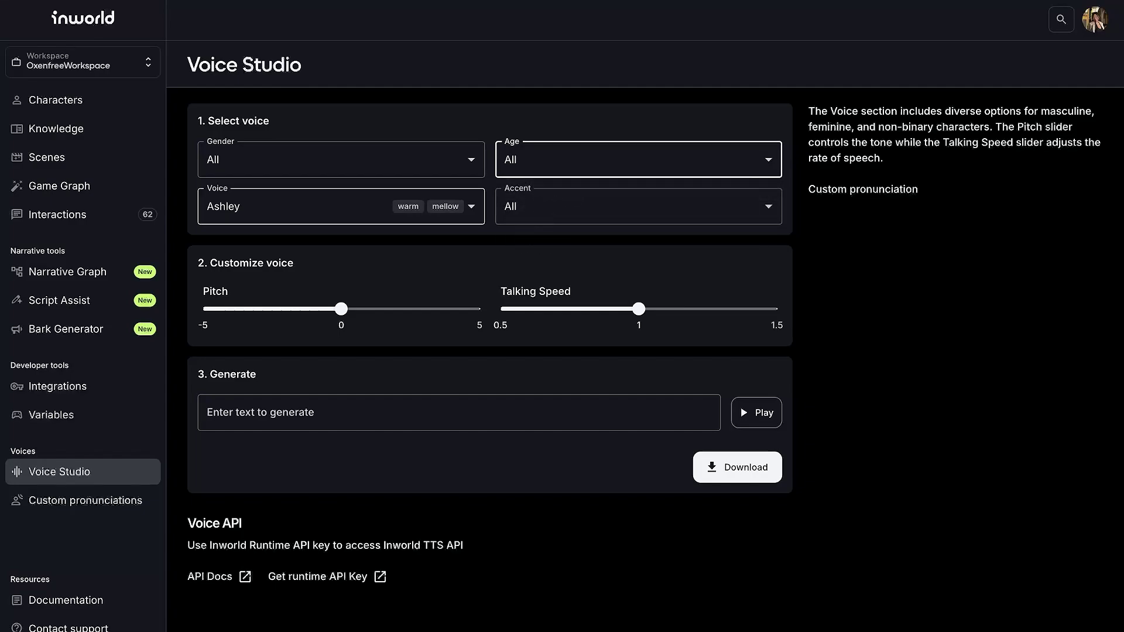
{"action": "left_click", "coordinate": [341, 206]}
{"action": "scroll", "coordinate": [334, 272], "scroll_direction": "down", "scroll_amount": 5}
{"action": "scroll", "coordinate": [337, 267], "scroll_direction": "down", "scroll_amount": 4}
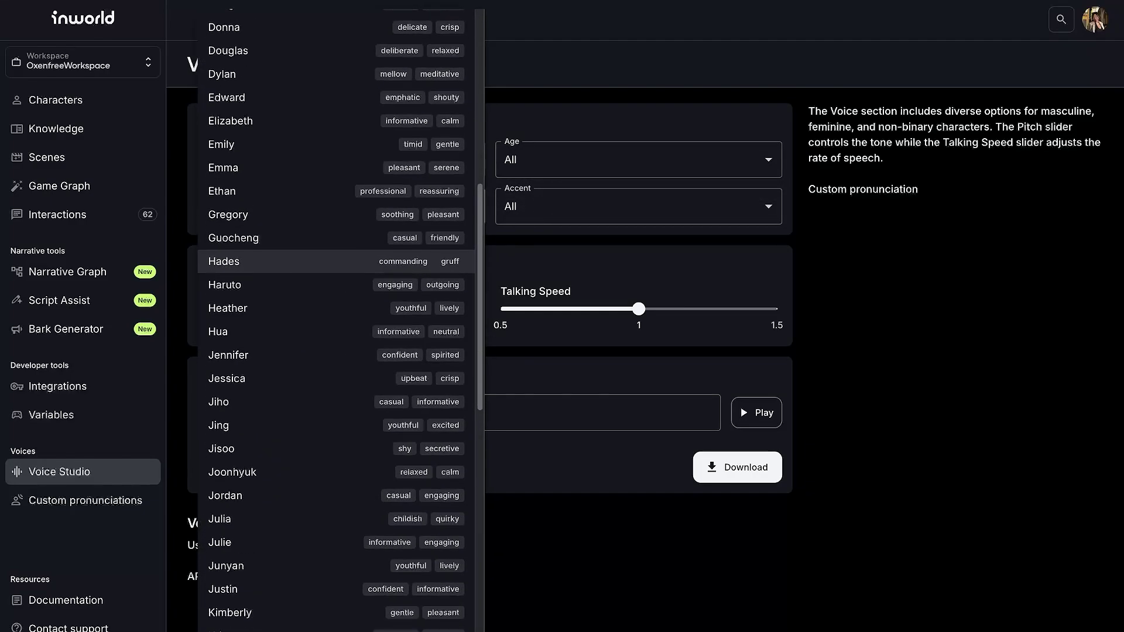
{"action": "scroll", "coordinate": [337, 261], "scroll_direction": "down", "scroll_amount": 4}
{"action": "scroll", "coordinate": [337, 252], "scroll_direction": "down", "scroll_amount": 4}
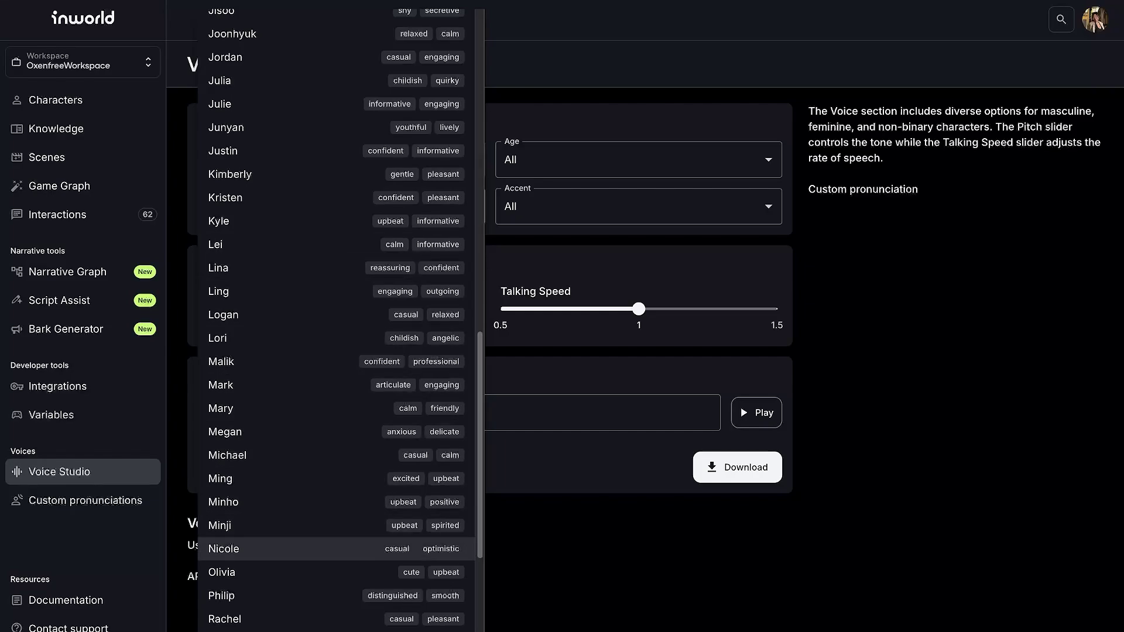
{"action": "left_click", "coordinate": [306, 549]}
Set pitch to about +1 and speed to about 0.95, then play 'It's so hot today!'
{"action": "left_click", "coordinate": [639, 206]}
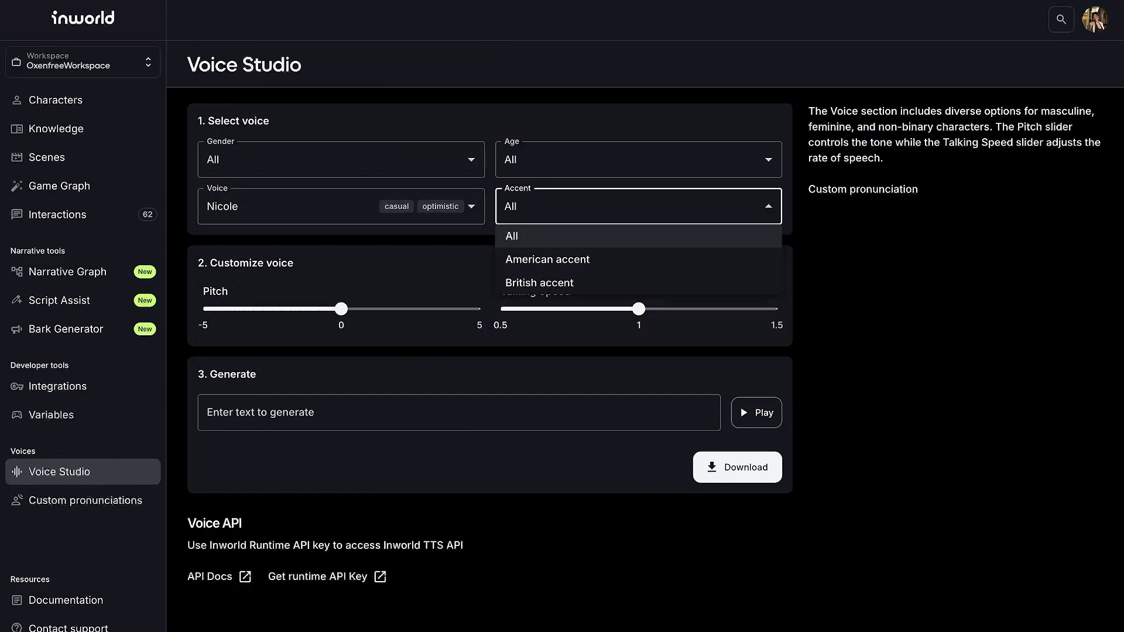
{"action": "left_click", "coordinate": [512, 259]}
{"action": "left_click_drag", "start_coordinate": [341, 309], "coordinate": [369, 308]}
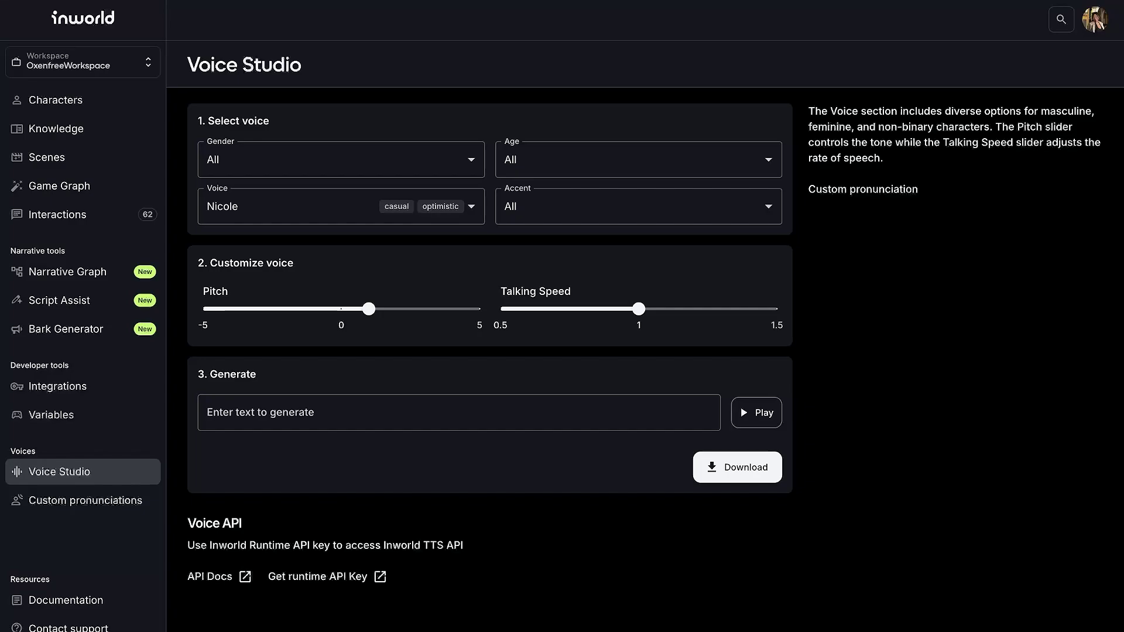
{"action": "left_click_drag", "start_coordinate": [639, 309], "coordinate": [625, 309]}
{"action": "left_click", "coordinate": [457, 413]}
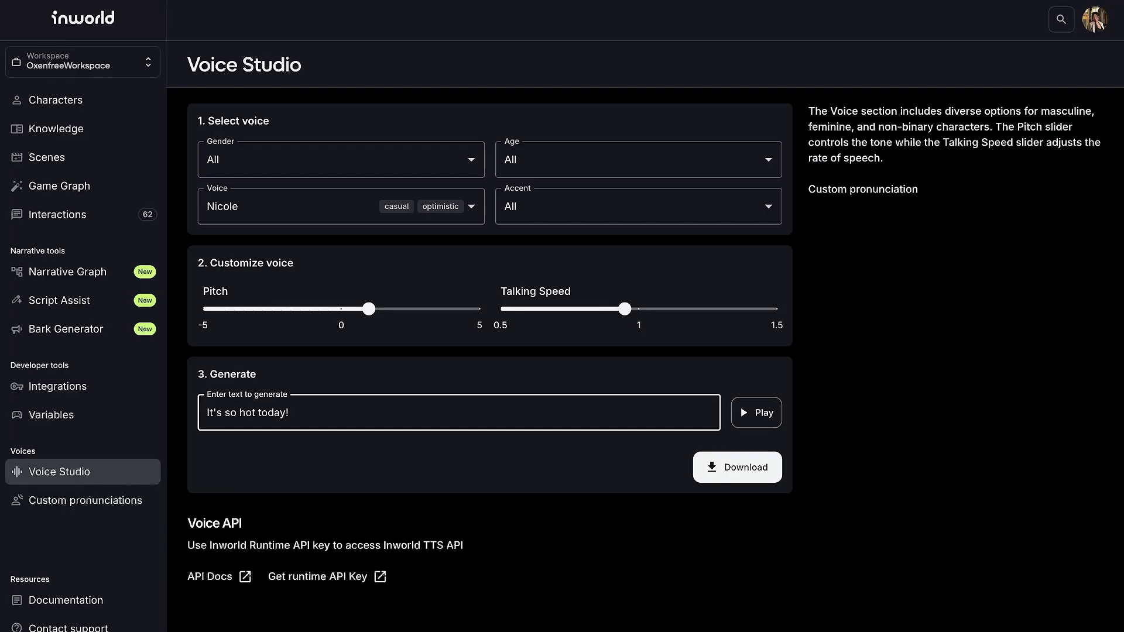
{"action": "key", "text": "Tab"}
{"action": "key", "text": "Return"}
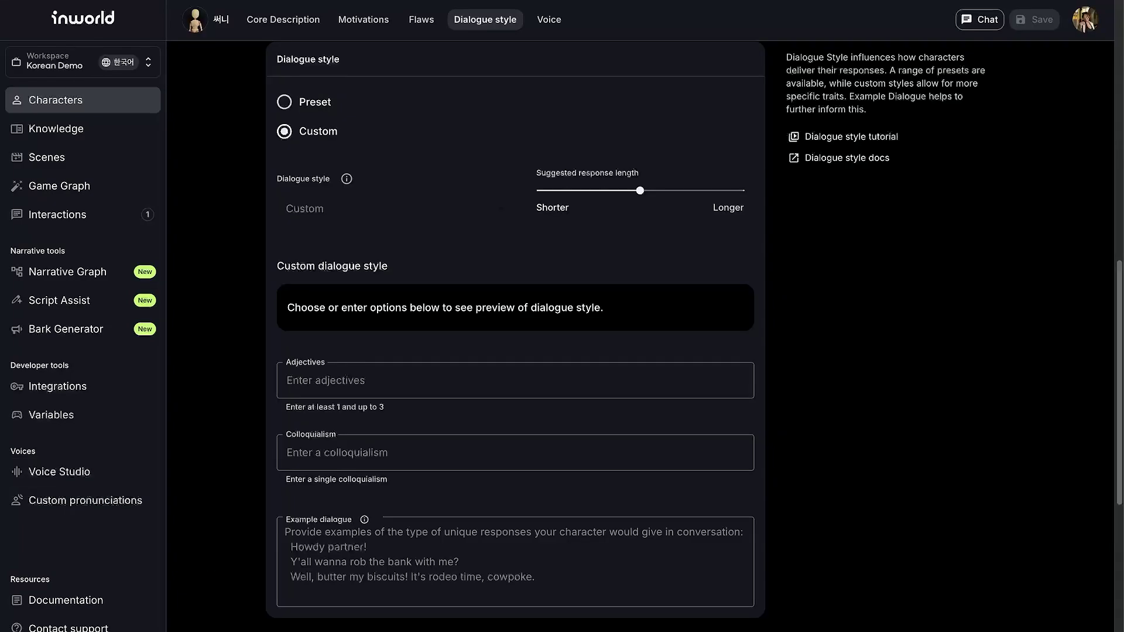
Add adjectives 밝게 and 친절하게, then begin the example line '안녕, 나니 써니야. 네 친구가 될게'
{"action": "left_click", "coordinate": [515, 381]}
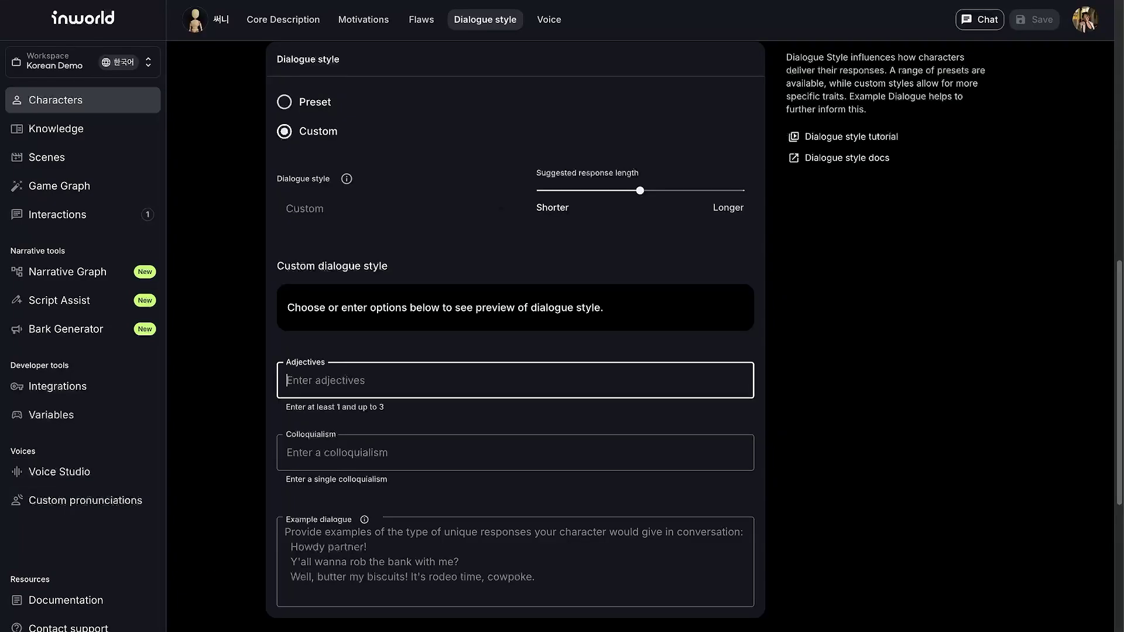
{"action": "type", "text": "배"}
{"action": "type", "text": "게"}
{"action": "key", "text": "Return"}
{"action": "type", "text": "치절하게"}
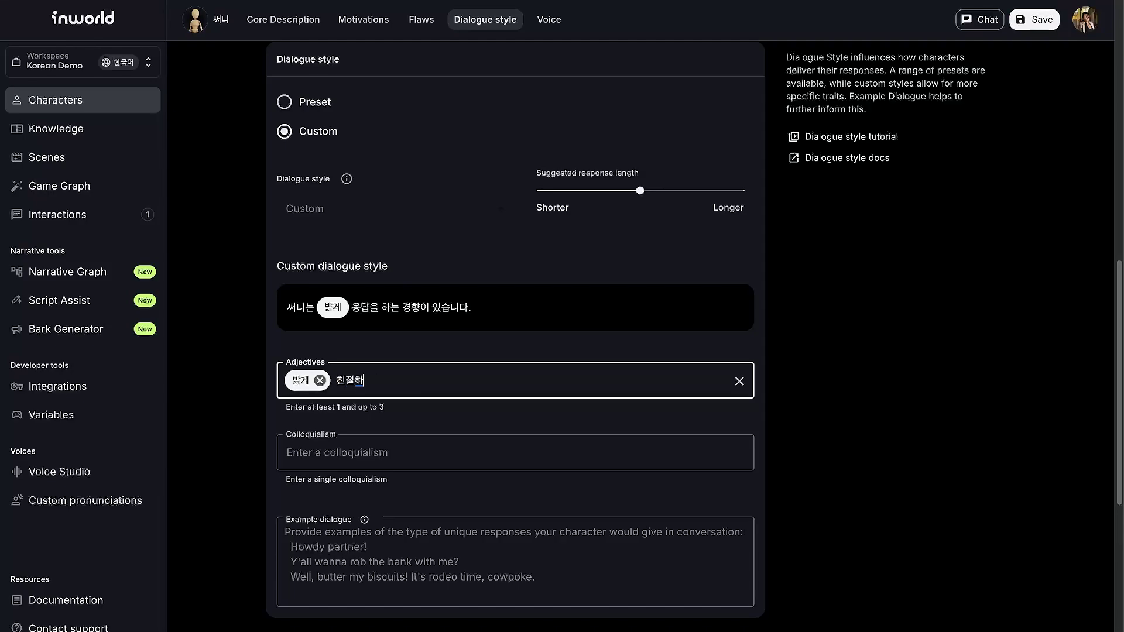
{"action": "key", "text": "Return"}
{"action": "key", "text": "Tab"}
{"action": "key", "text": "Tab"}
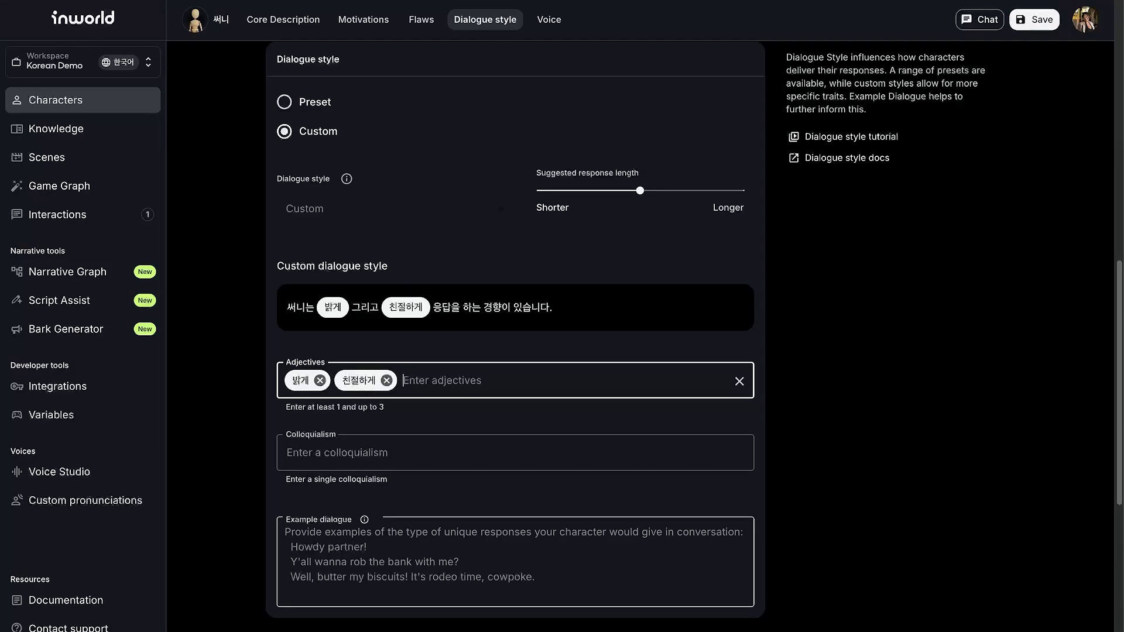
{"action": "type", "text": "안녕, 나"}
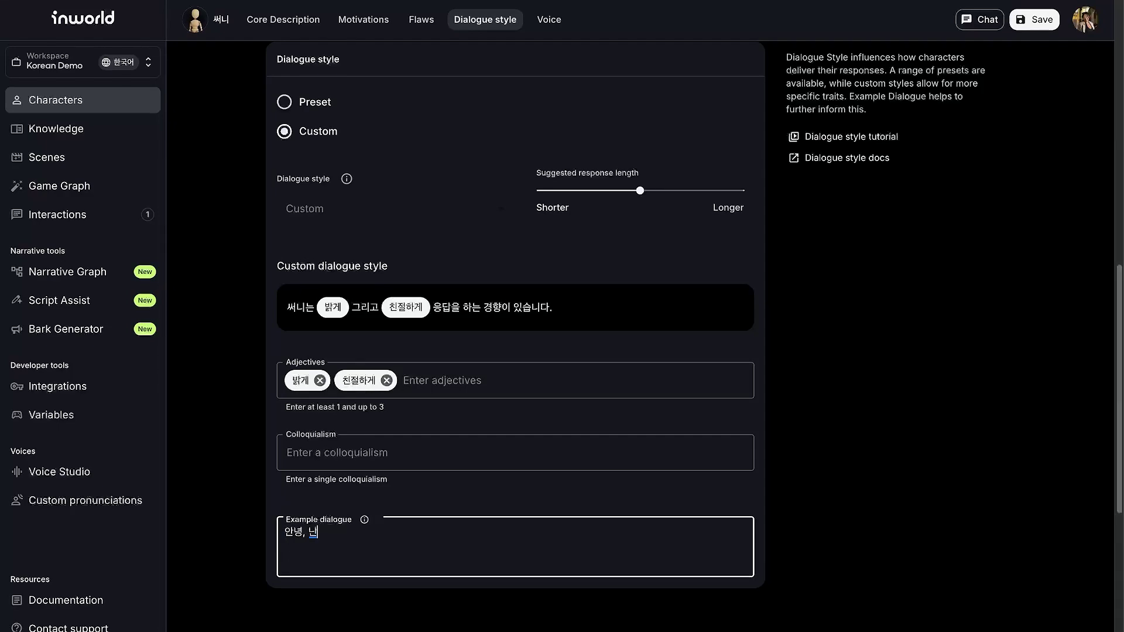
{"action": "type", "text": "니 써니야. 네 친구가 될게"}
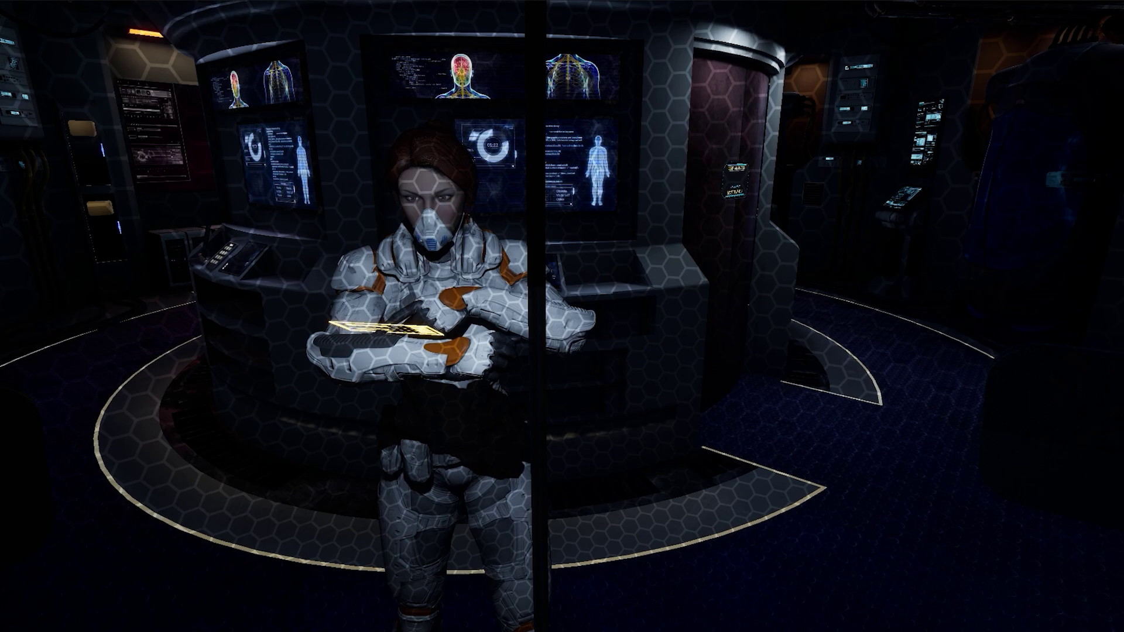